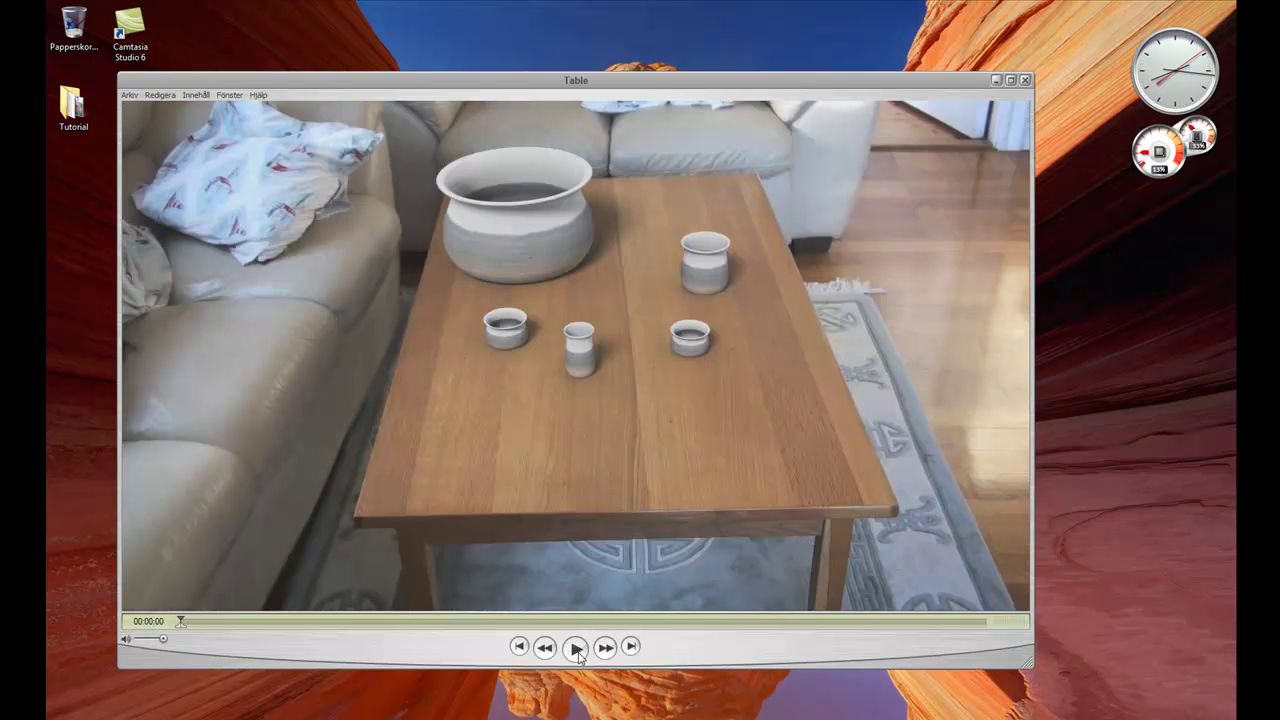
Play through the finished Table video with the pots, rewind it to the start and close the player
left_click(578, 650)
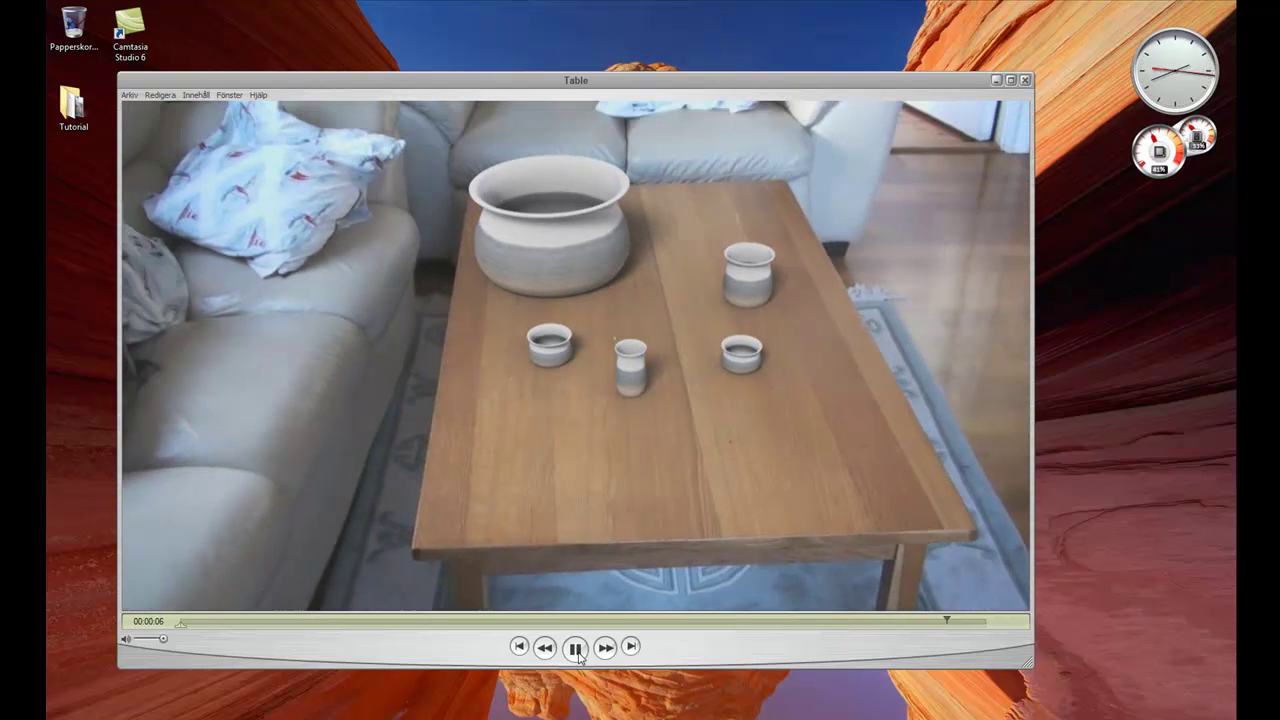
left_click(577, 649)
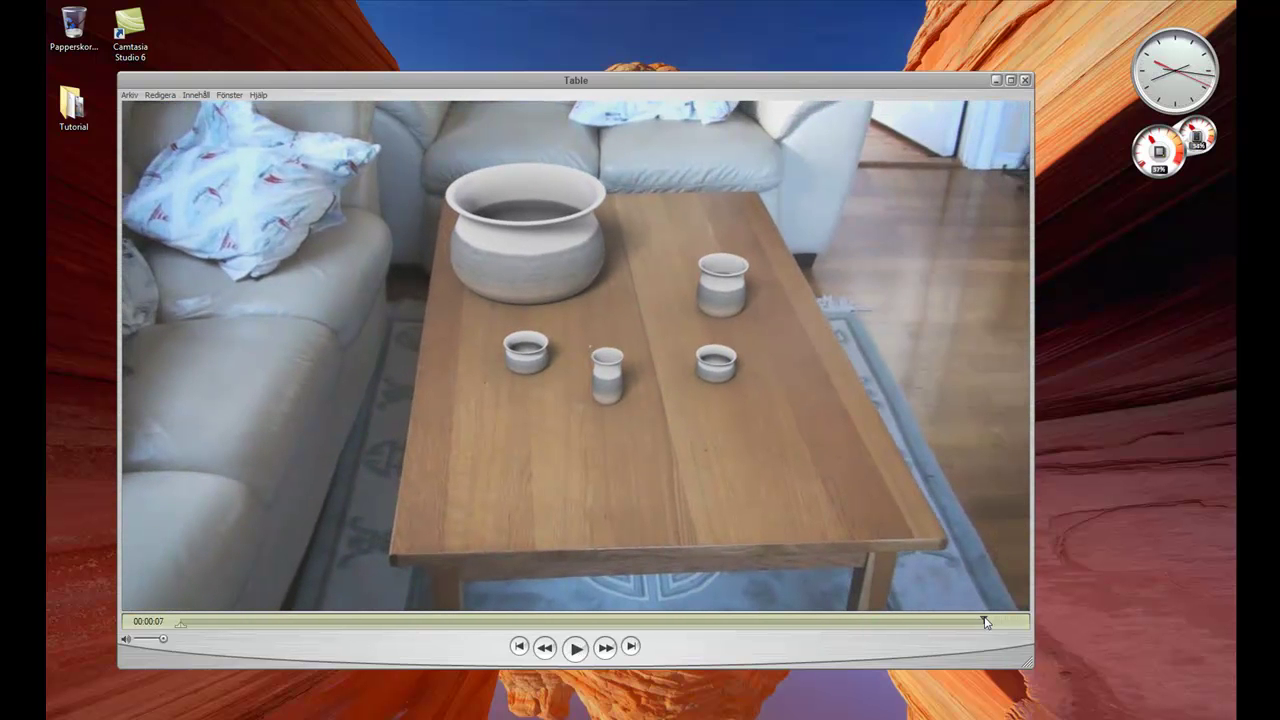
left_click_drag(984, 620, 144, 581)
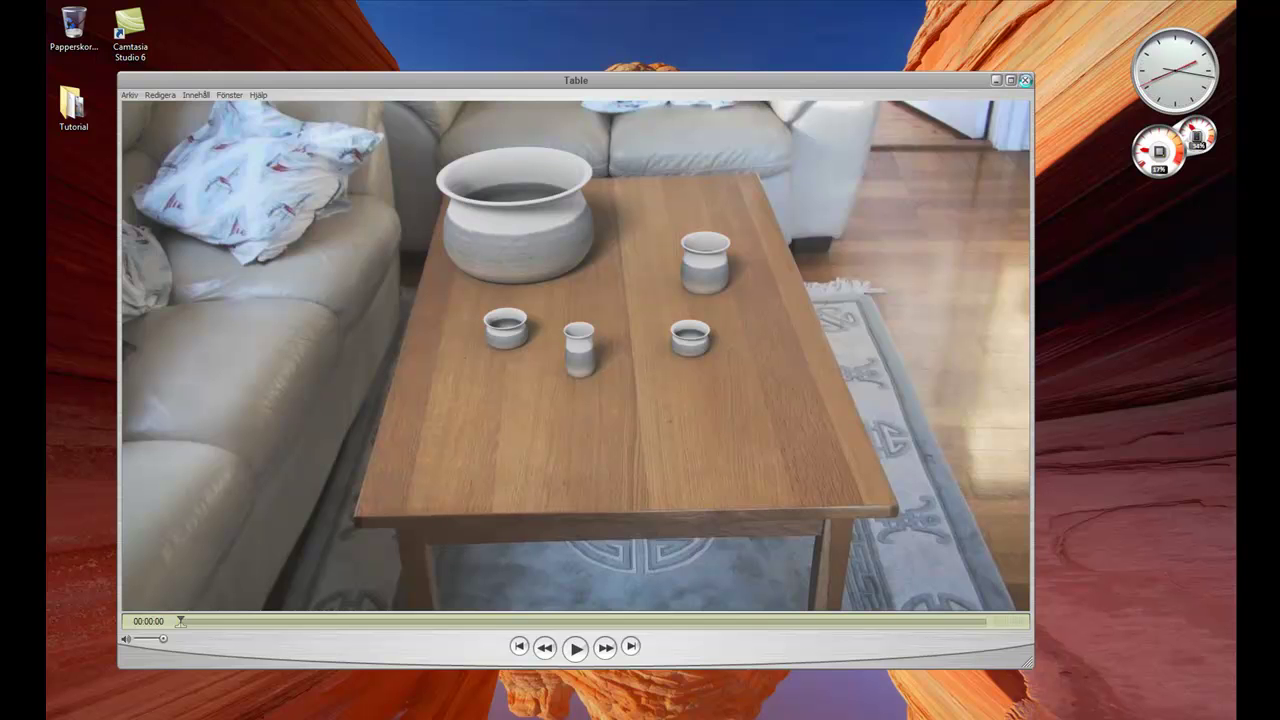
left_click(1025, 80)
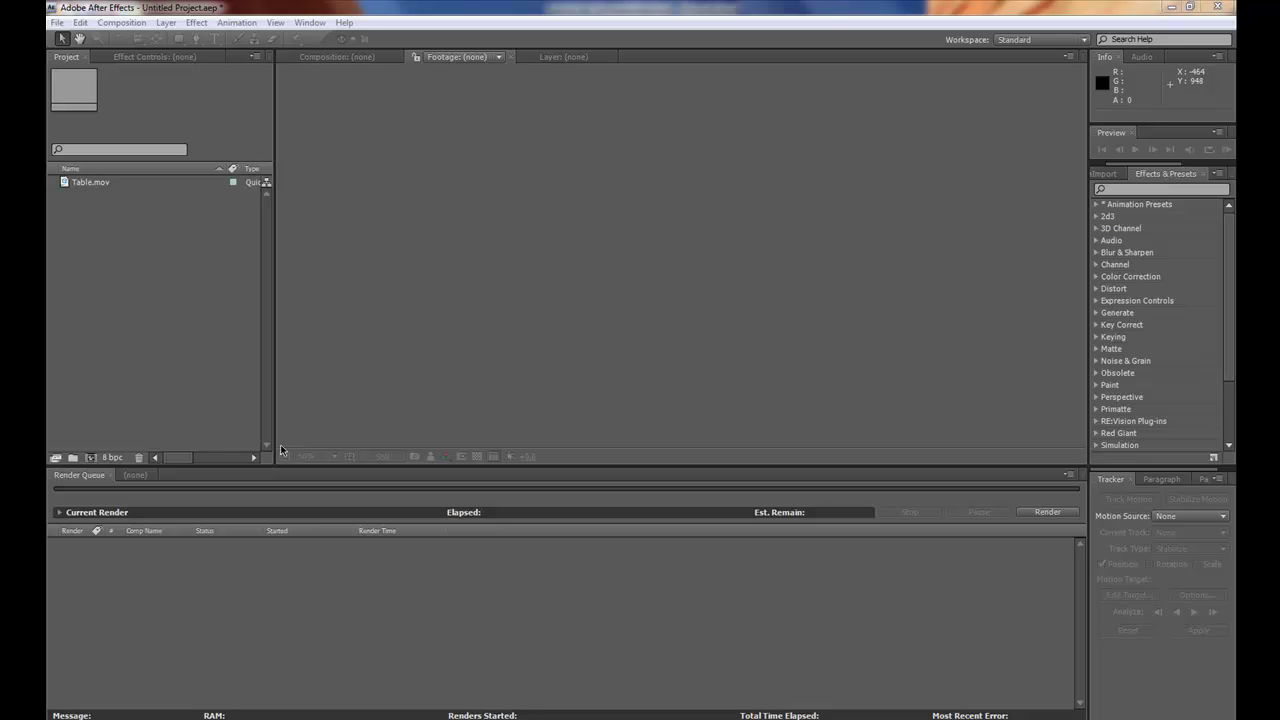
Create a composition from Table.mov in After Effects, preview its playback and return to the first frame
left_click(112, 252)
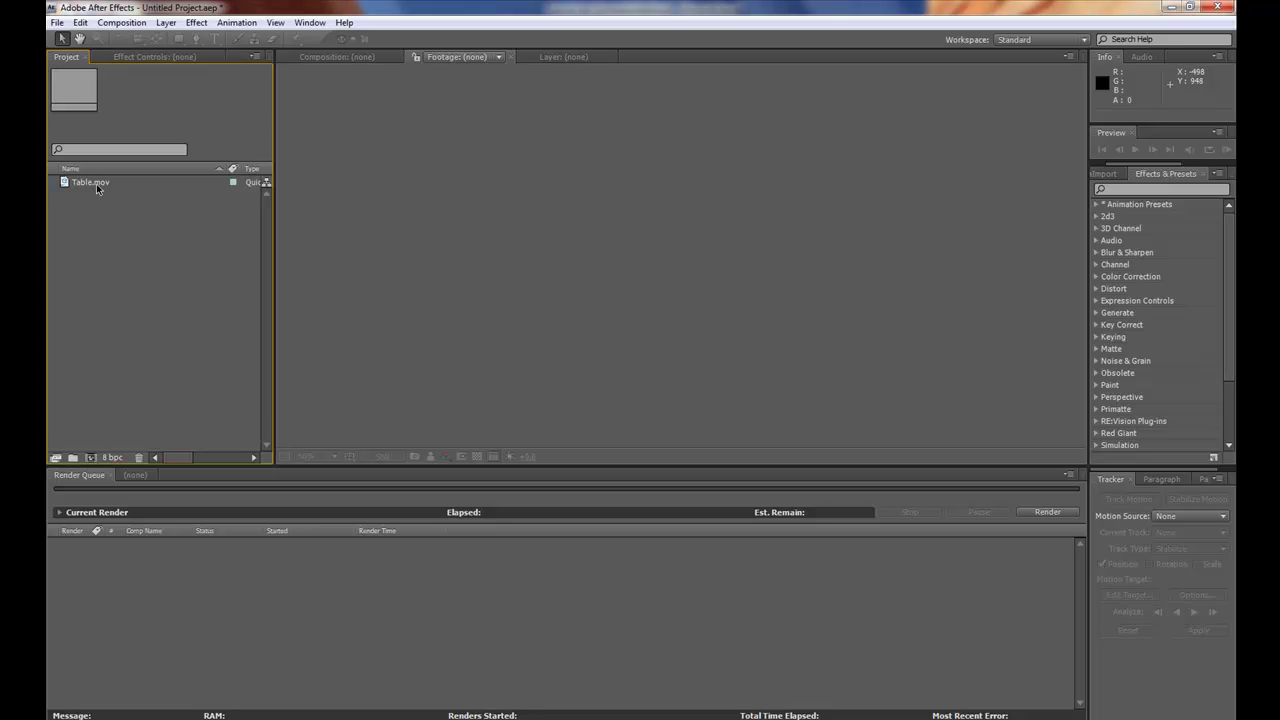
left_click(97, 183)
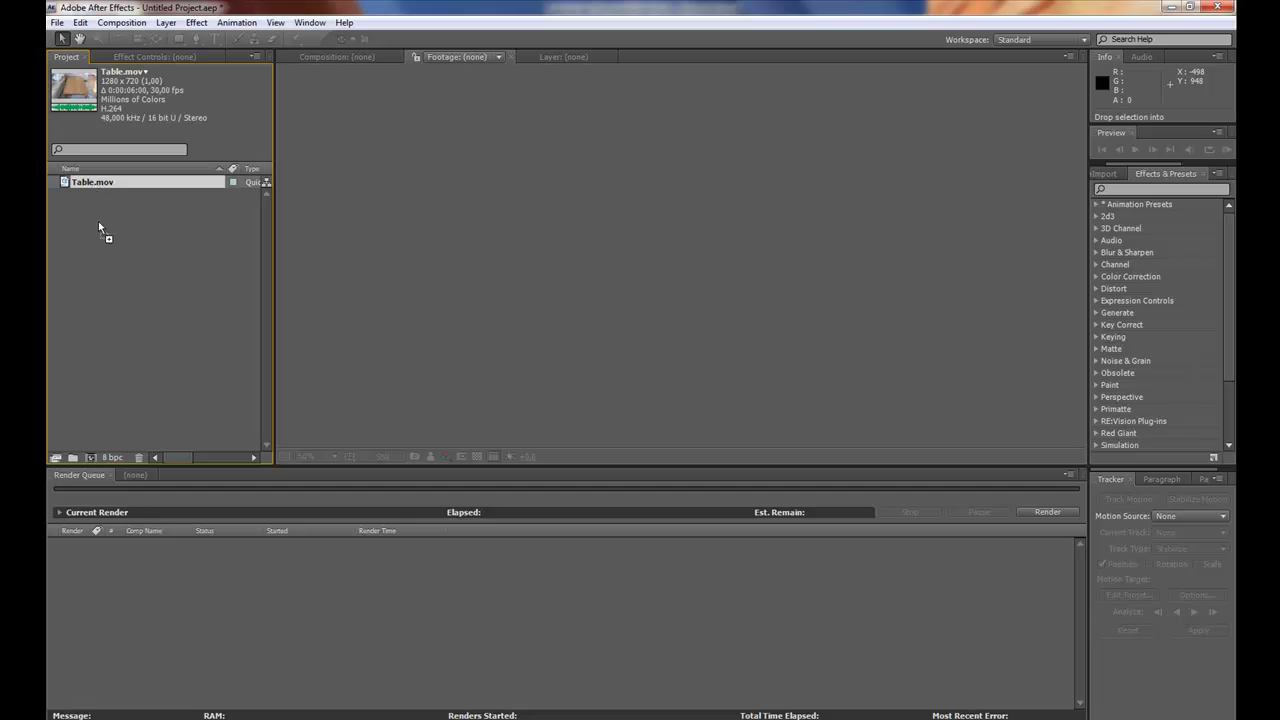
left_click(89, 457)
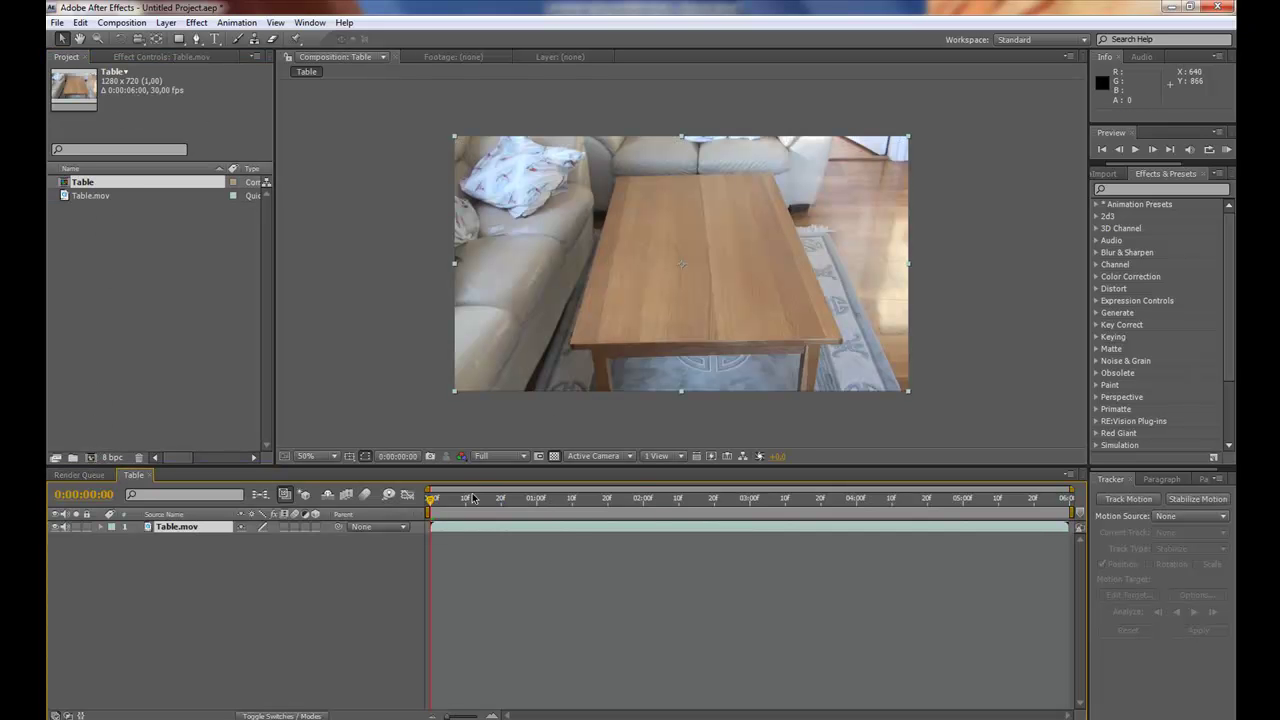
key("space")
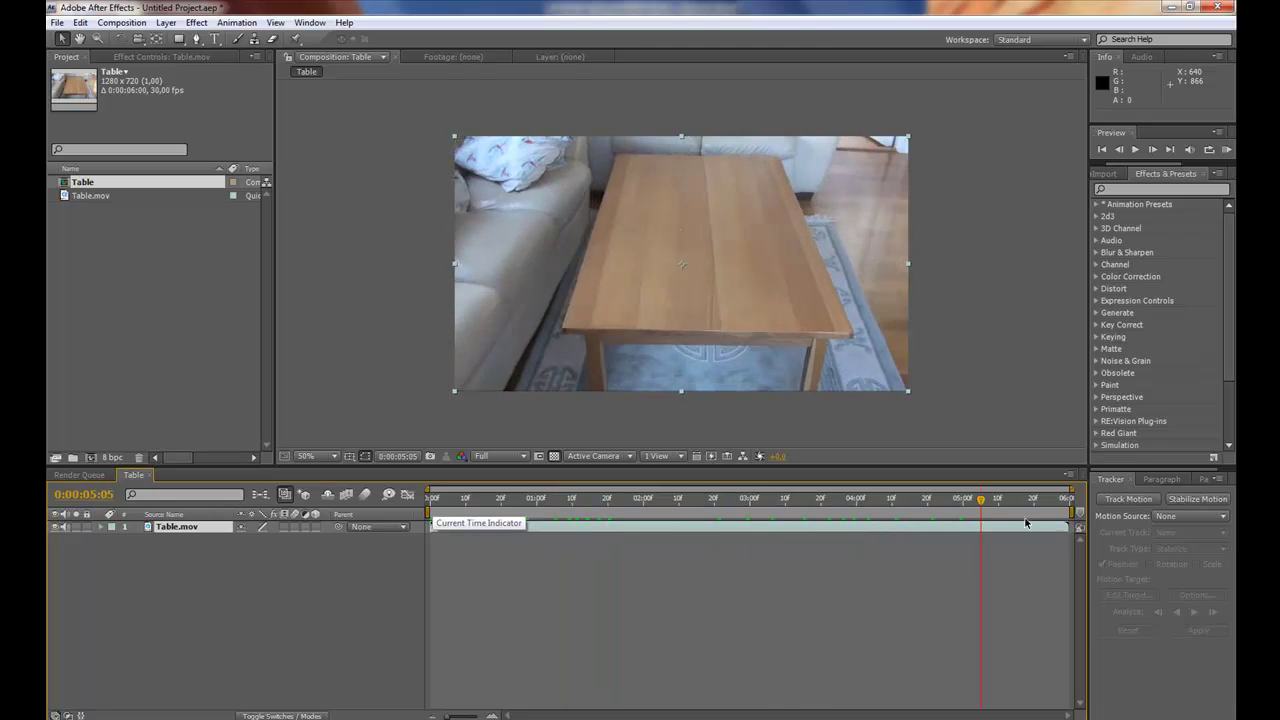
left_click_drag(1026, 523, 408, 510)
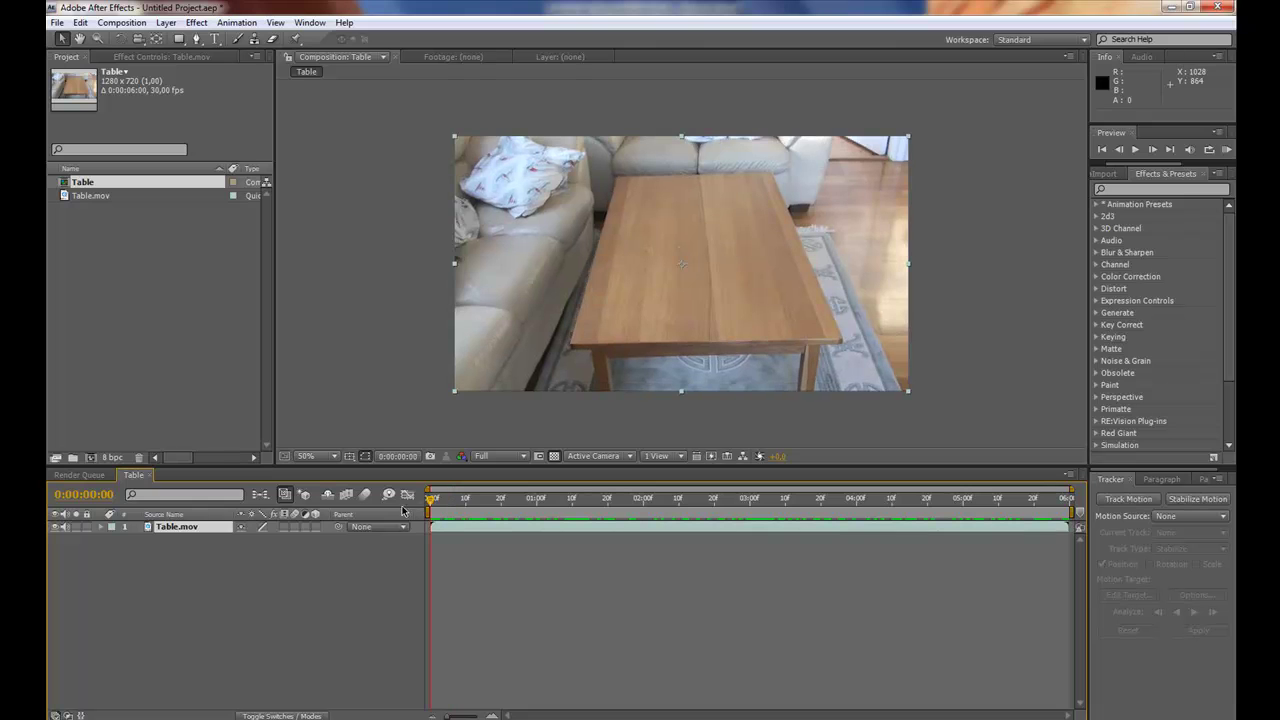
Add the Table composition to the render queue and set its output format to JPEG Sequence at maximum quality
left_click(124, 23)
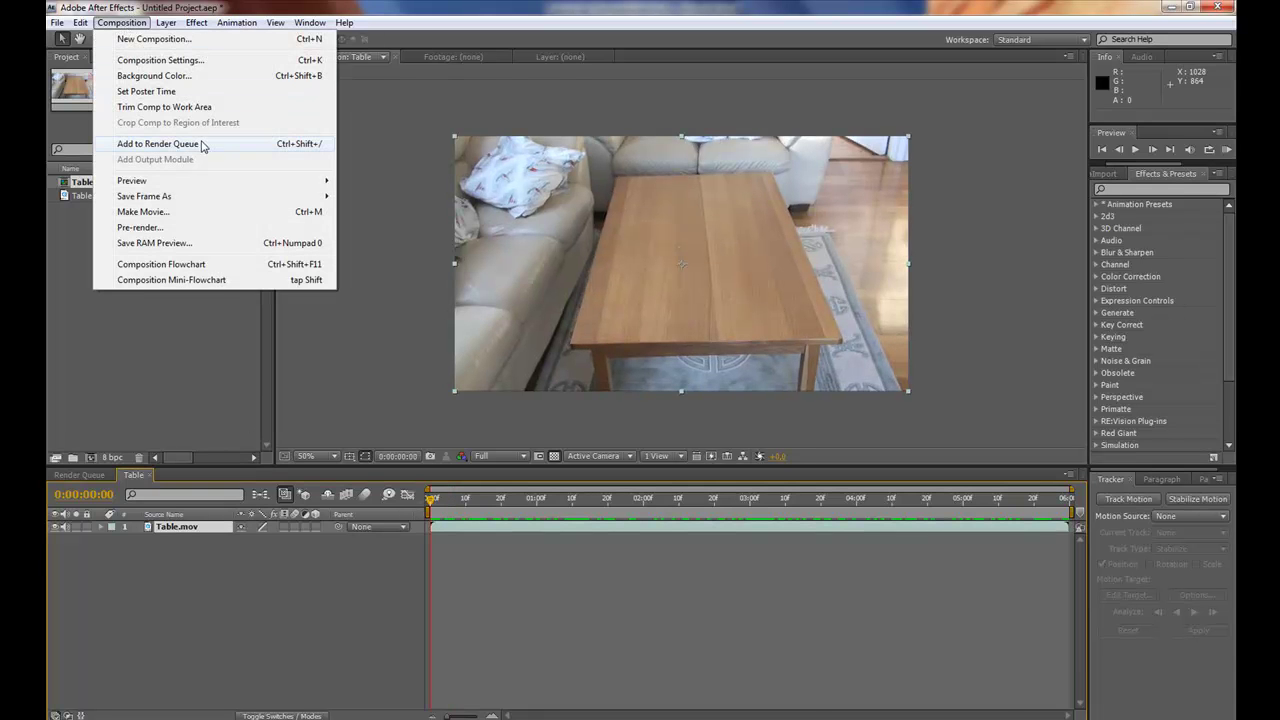
left_click(158, 144)
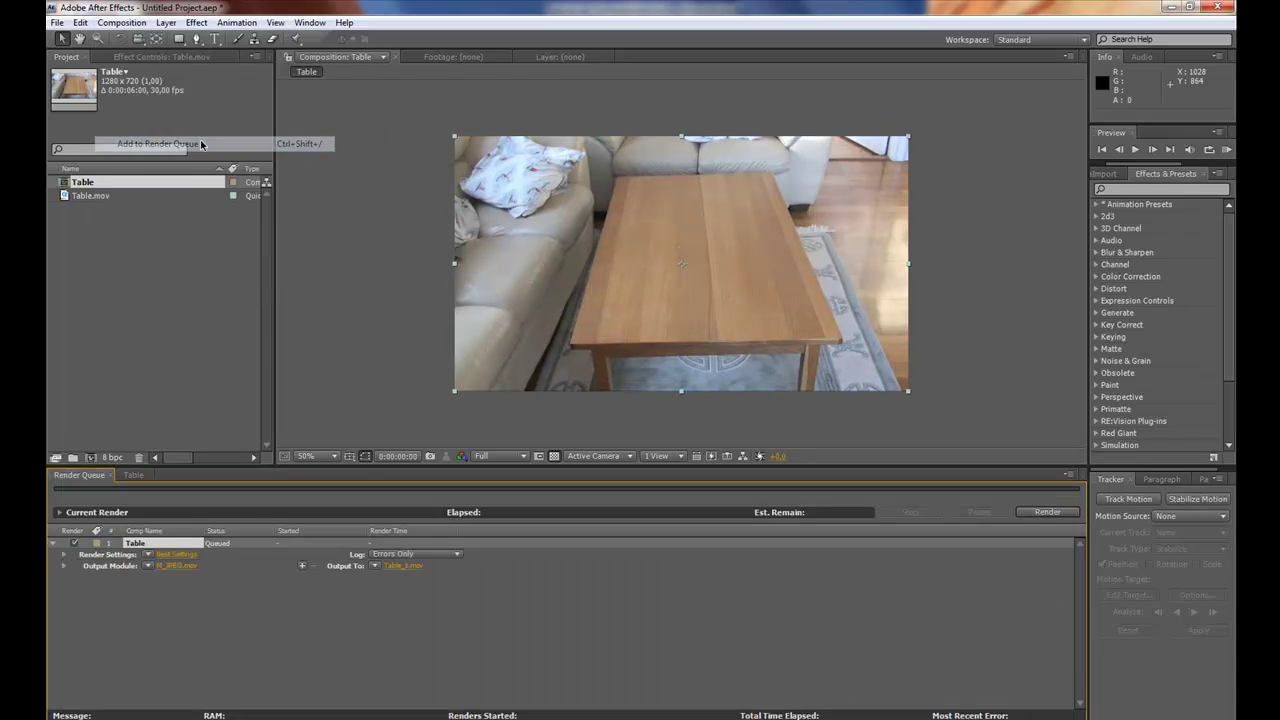
left_click(176, 566)
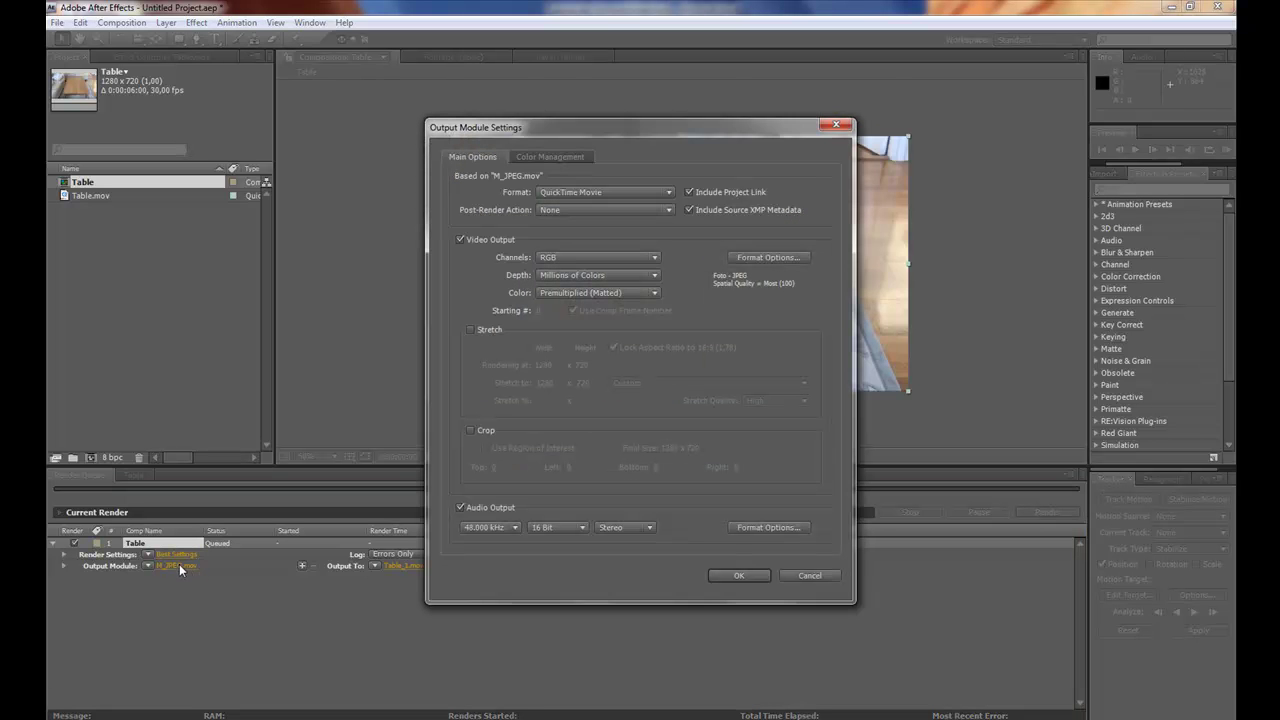
left_click(595, 192)
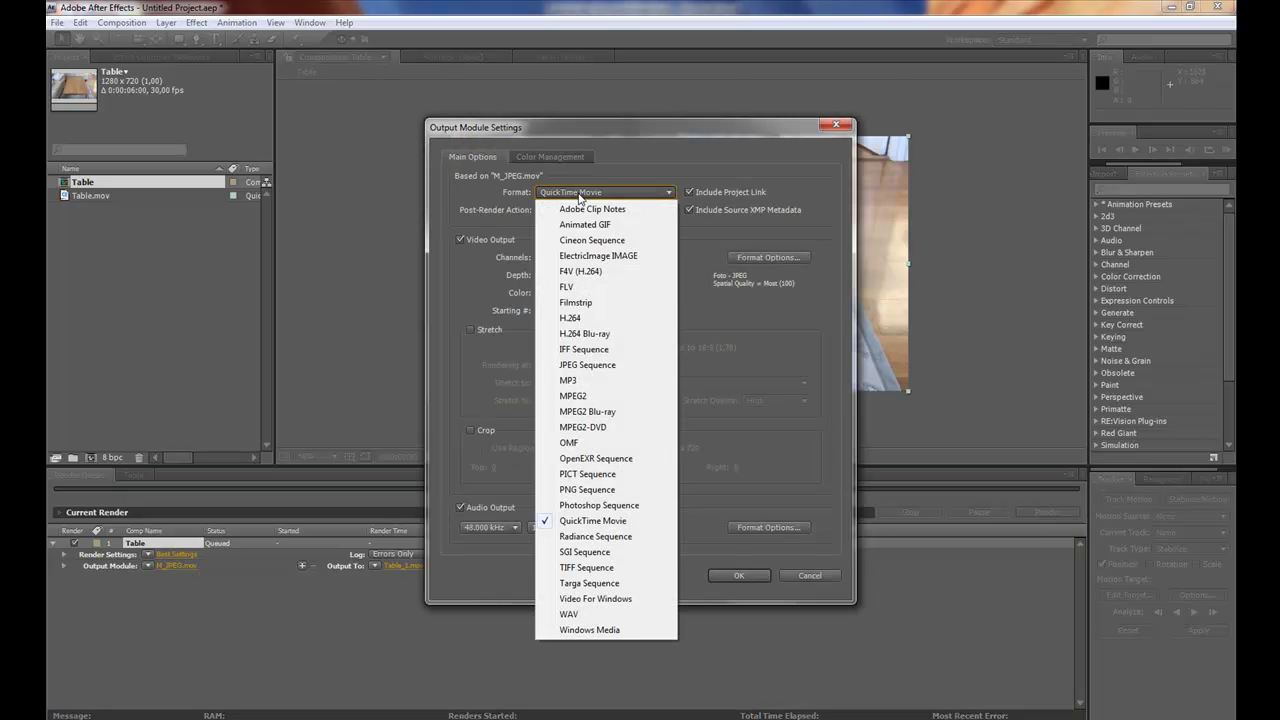
left_click(590, 365)
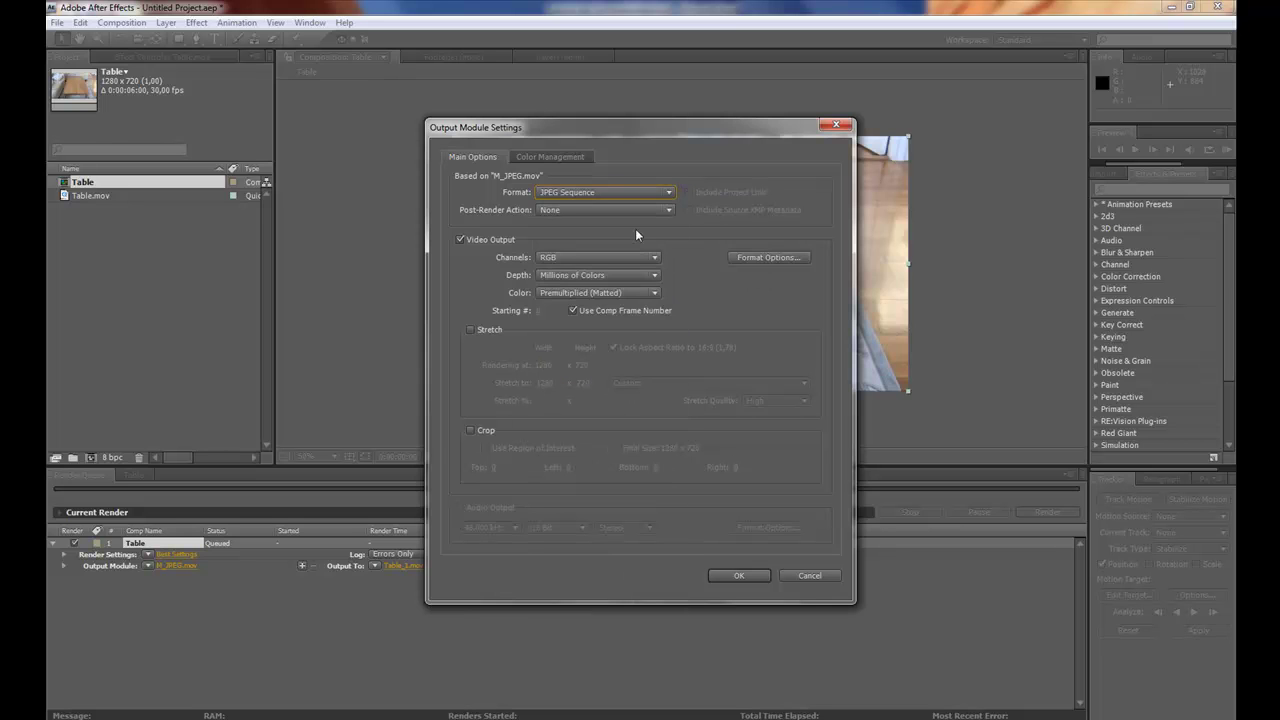
left_click(751, 260)
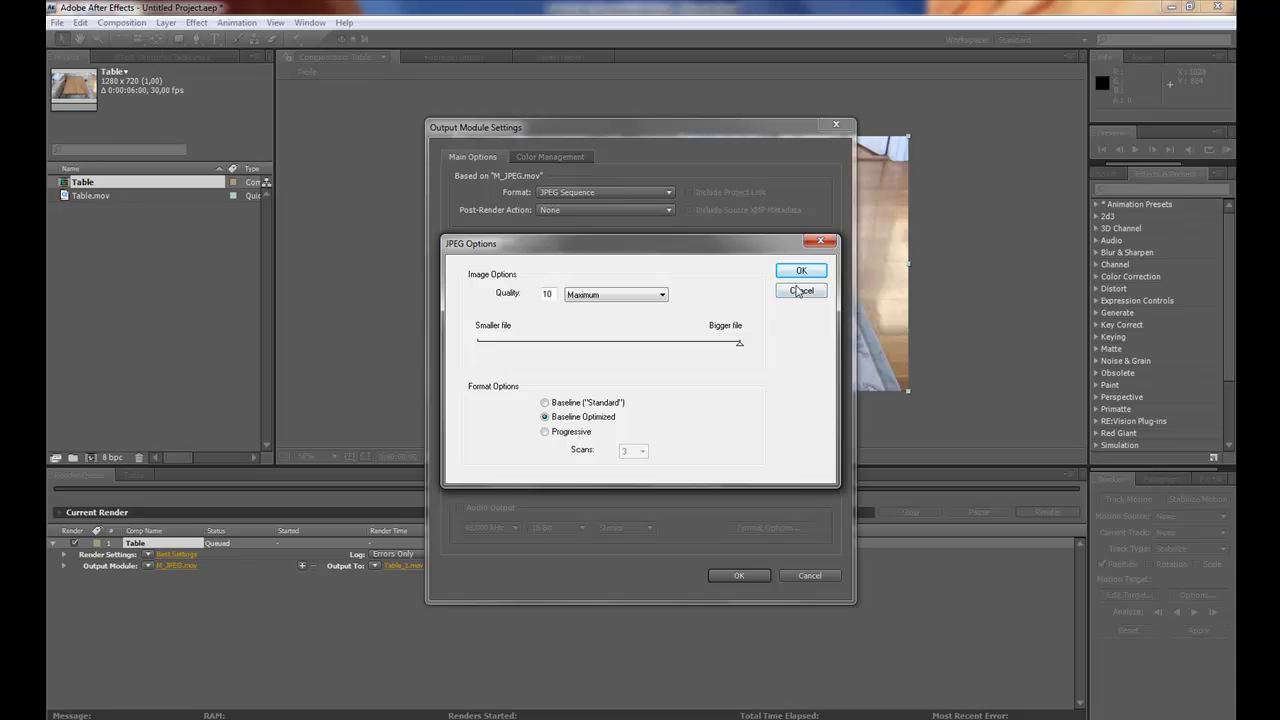
left_click(803, 272)
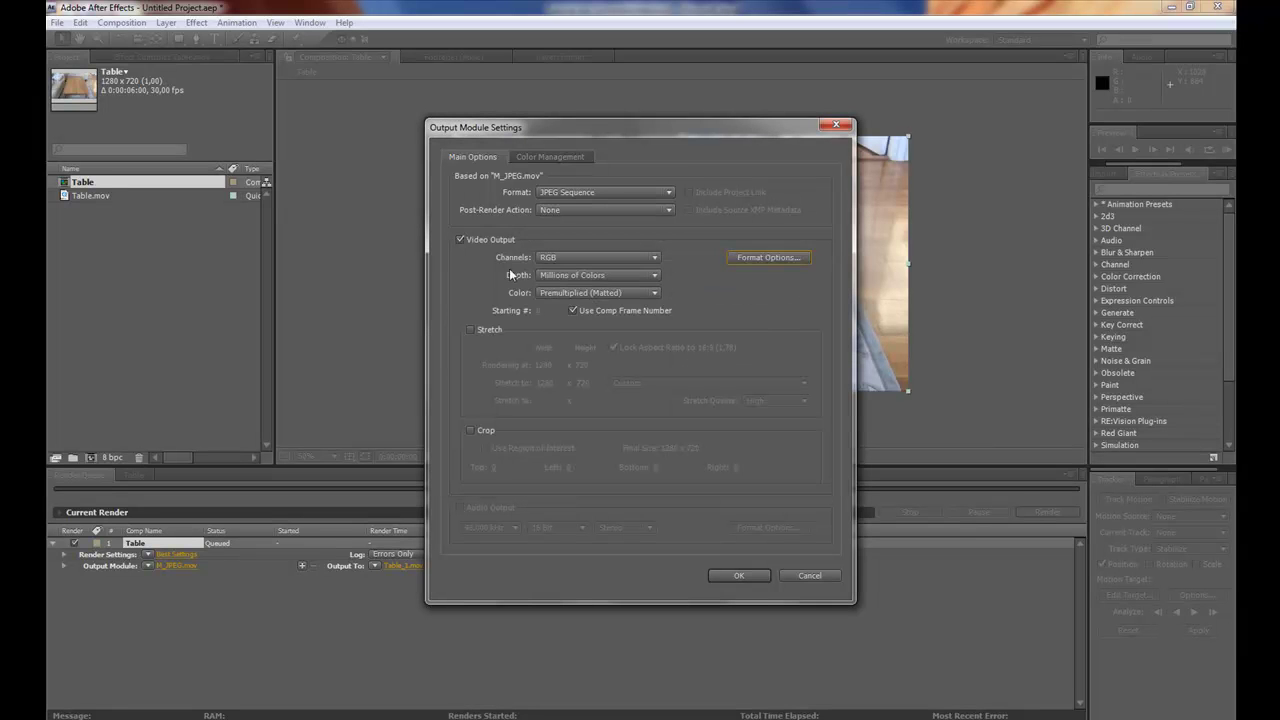
left_click(742, 577)
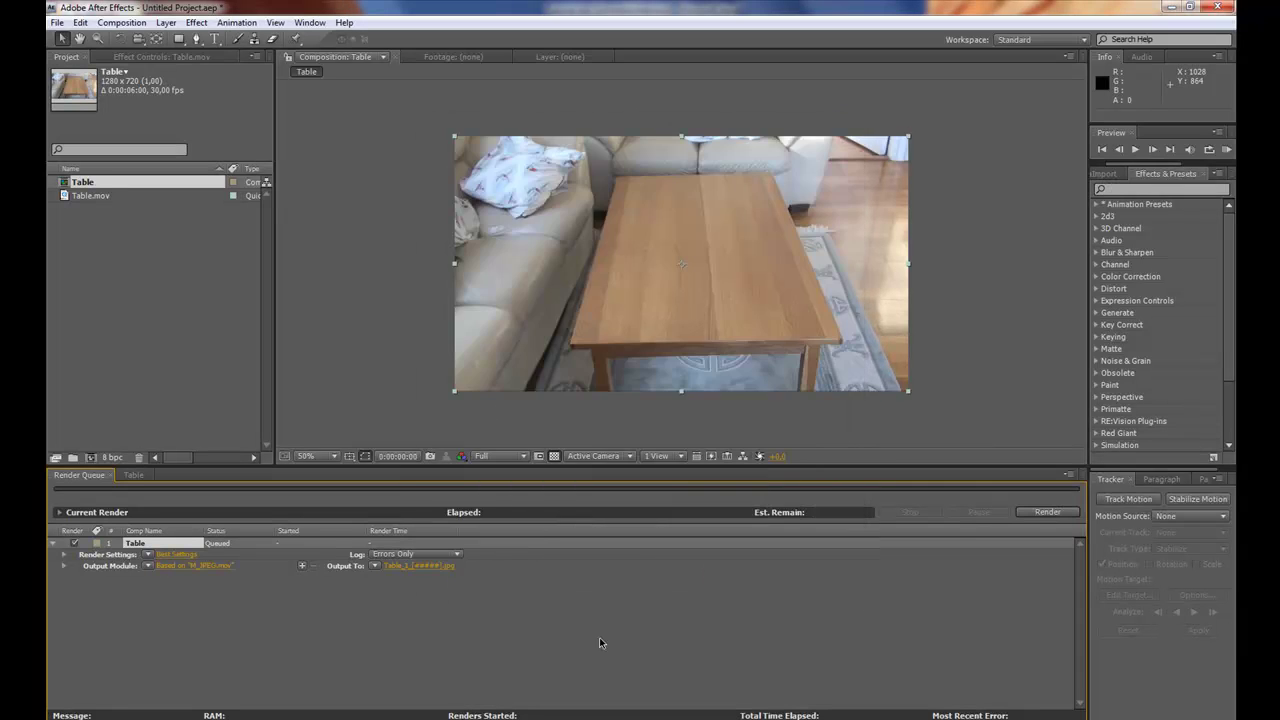
left_click(420, 566)
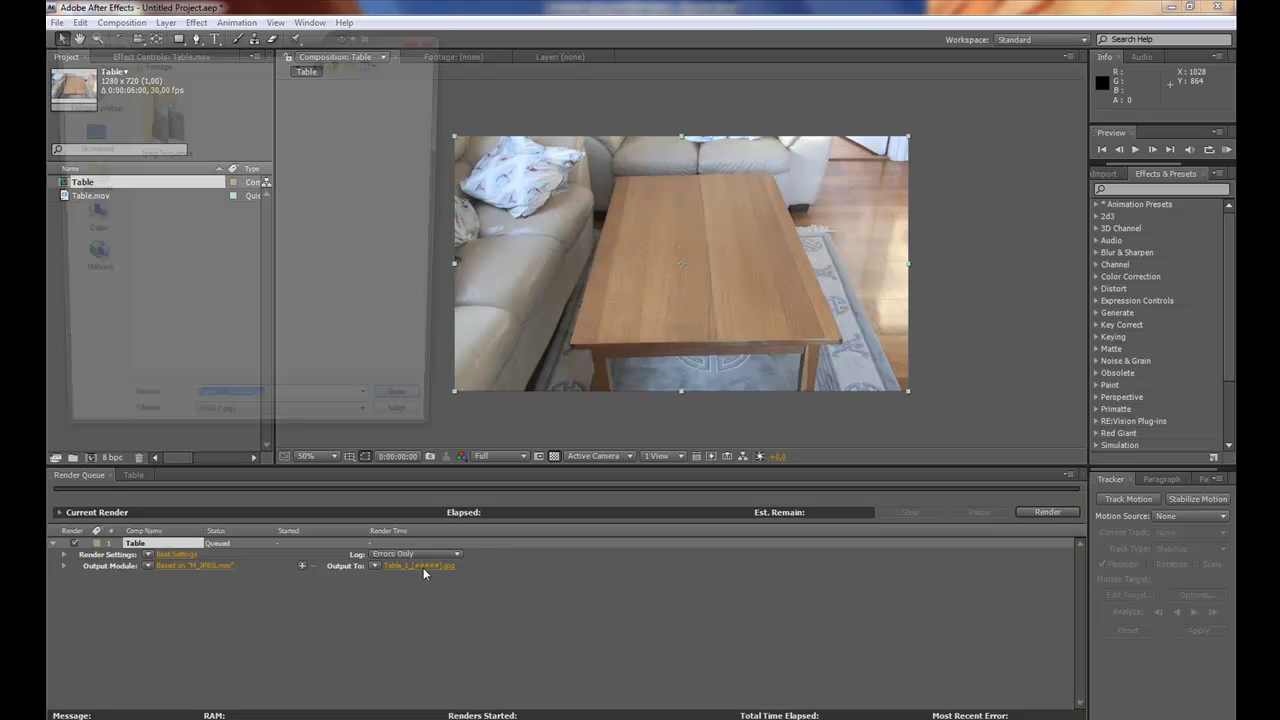
left_click(339, 62)
left_click(339, 62)
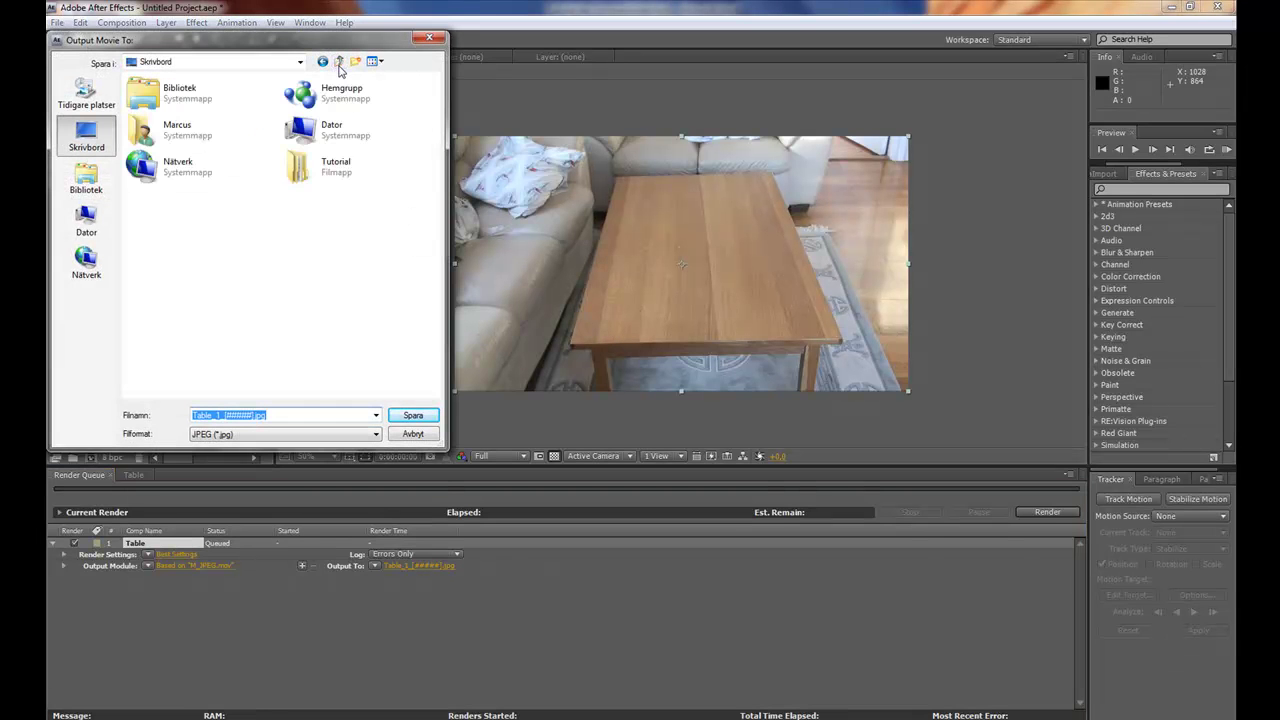
double_click(322, 177)
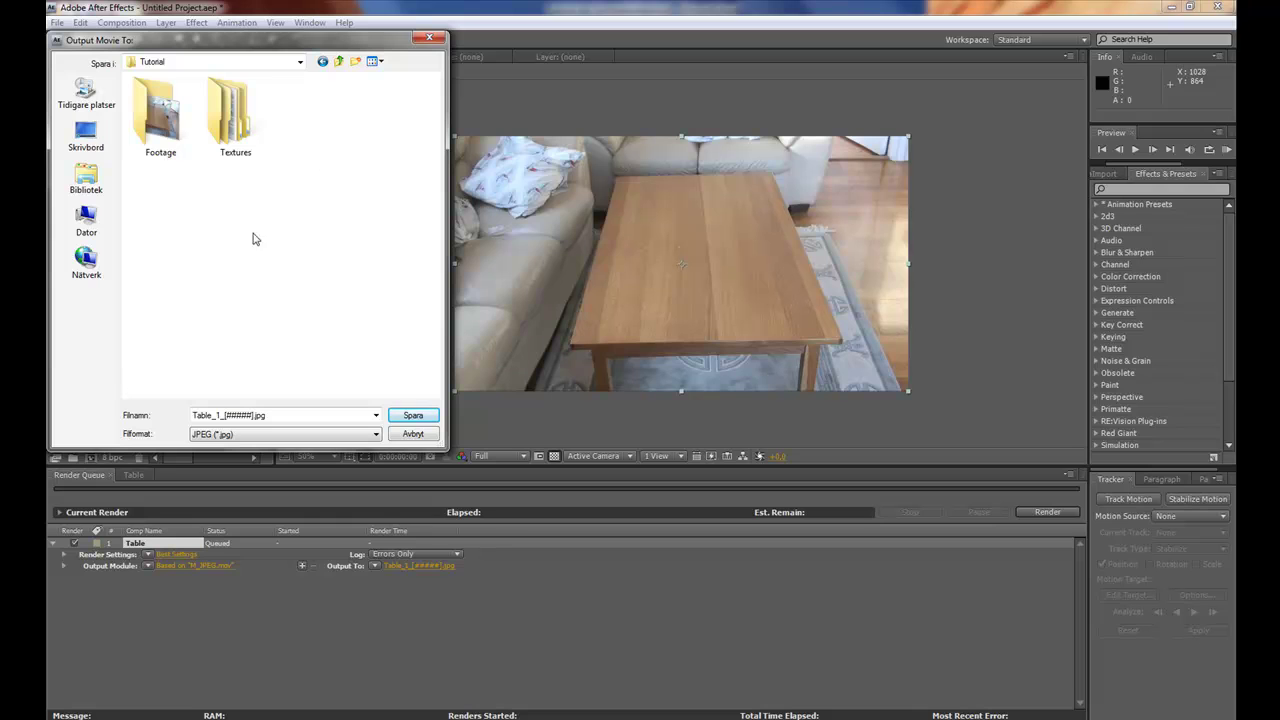
double_click(165, 112)
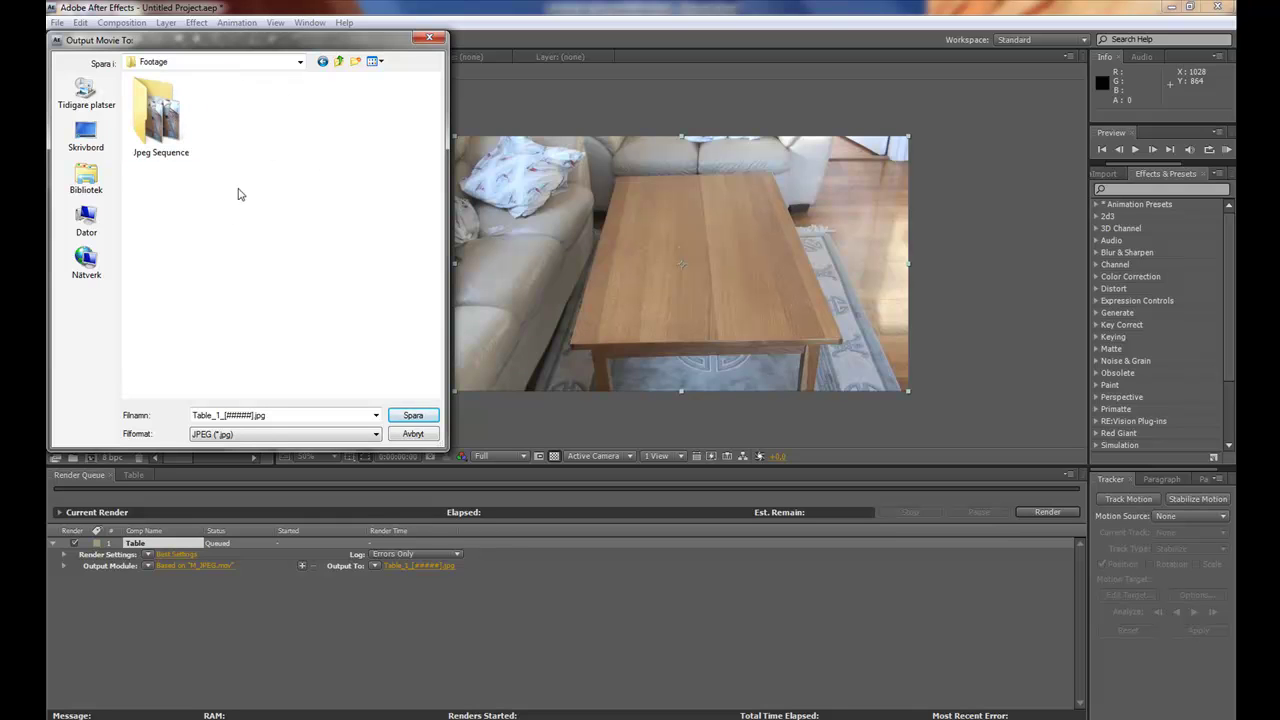
left_click(183, 135)
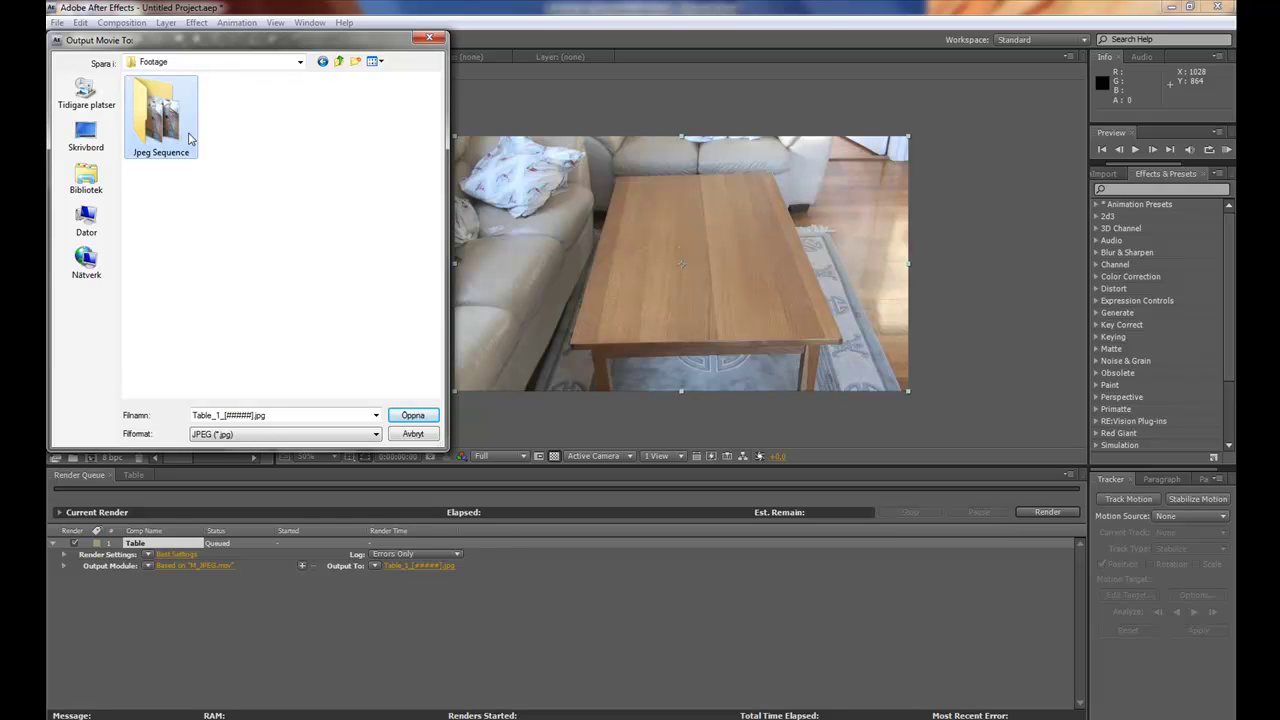
left_click(412, 434)
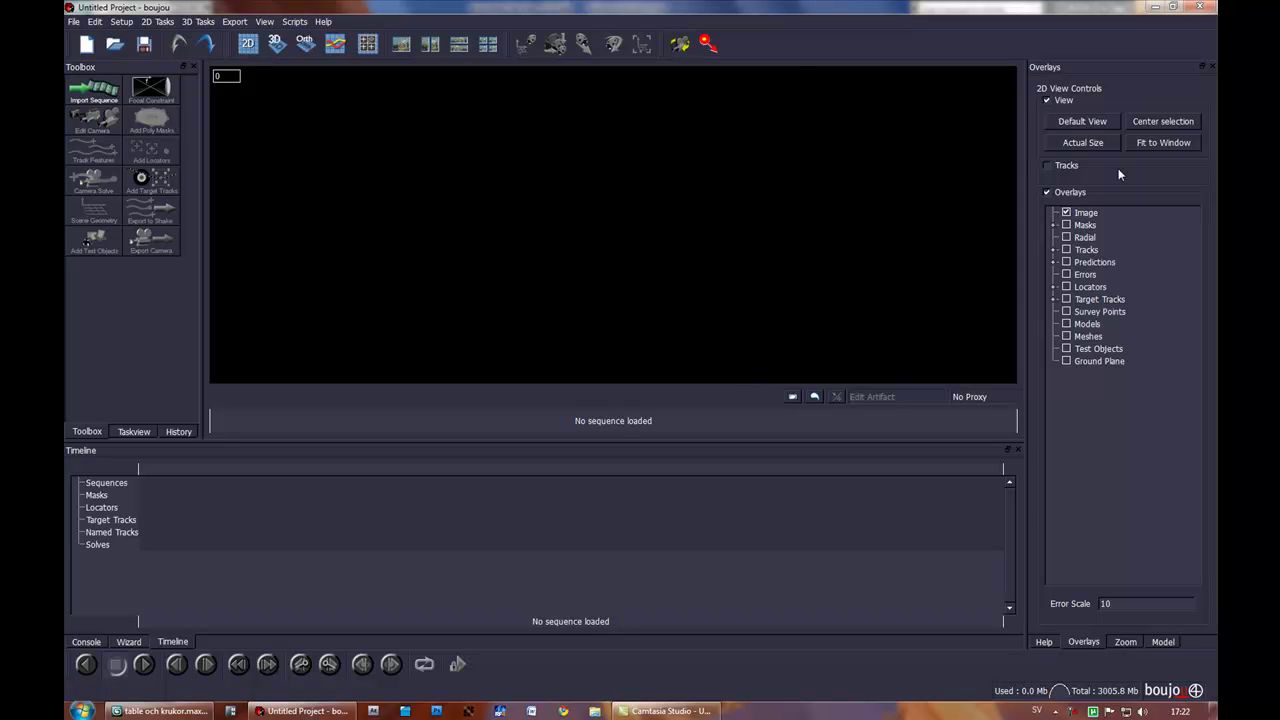
In boujou, show the help text and start a sequence import, browsing to the user's Desktop folder
left_click(1044, 641)
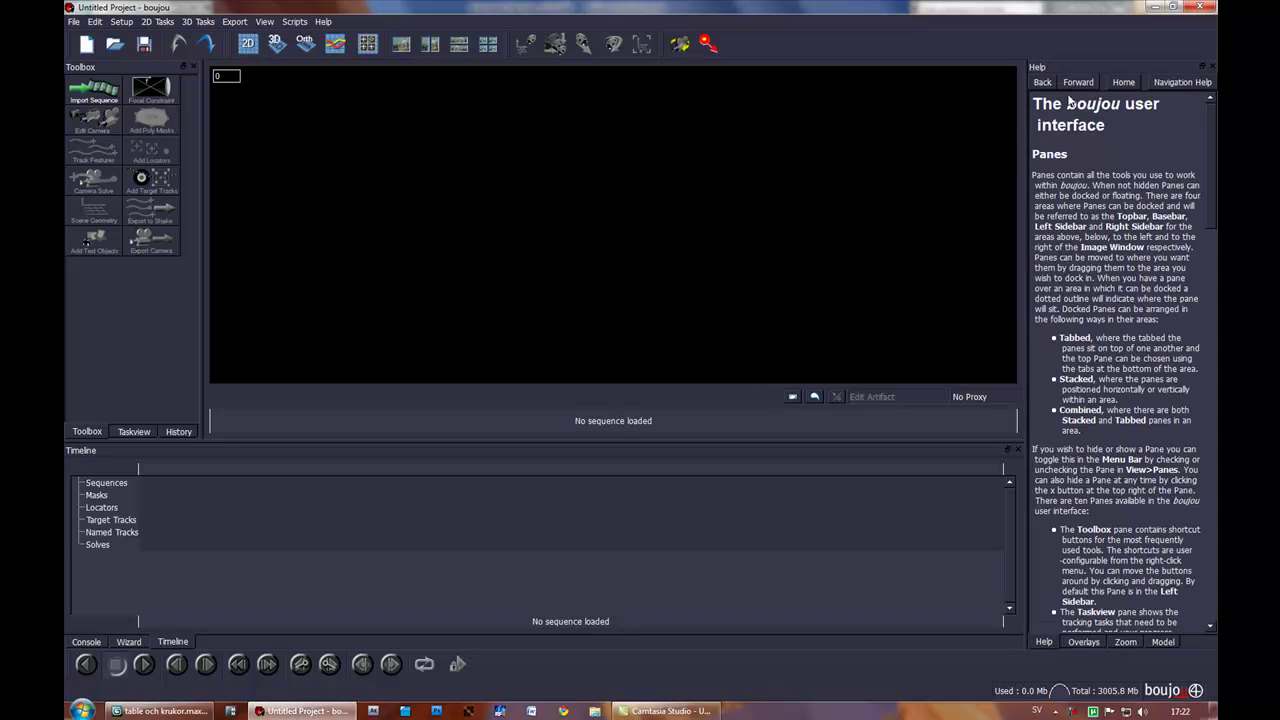
left_click(96, 89)
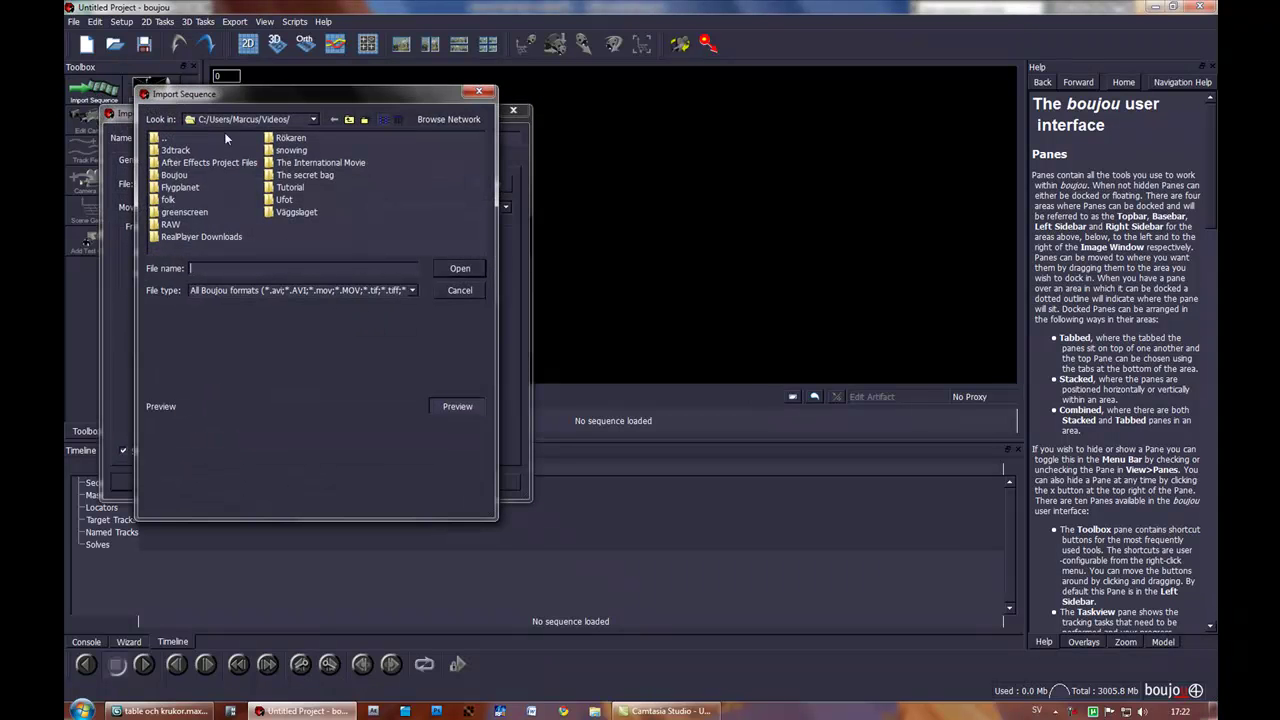
double_click(350, 121)
left_click(350, 121)
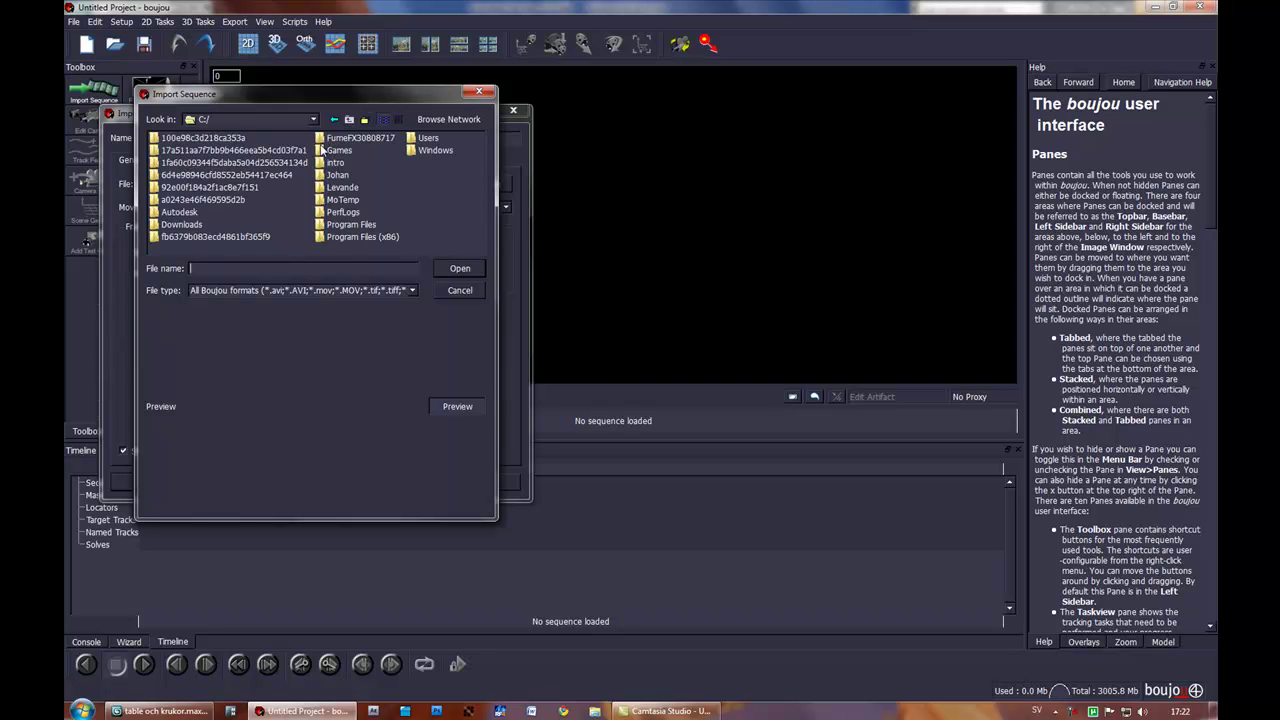
left_click(326, 151)
left_click(333, 121)
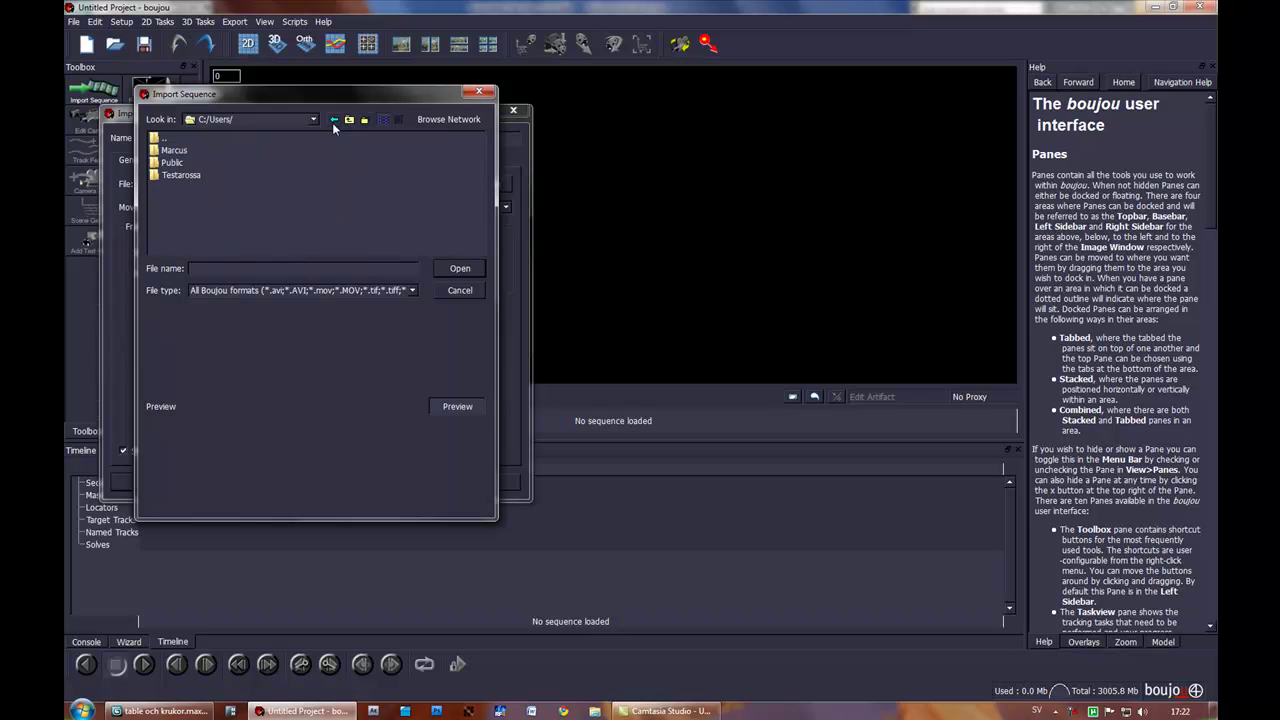
double_click(172, 151)
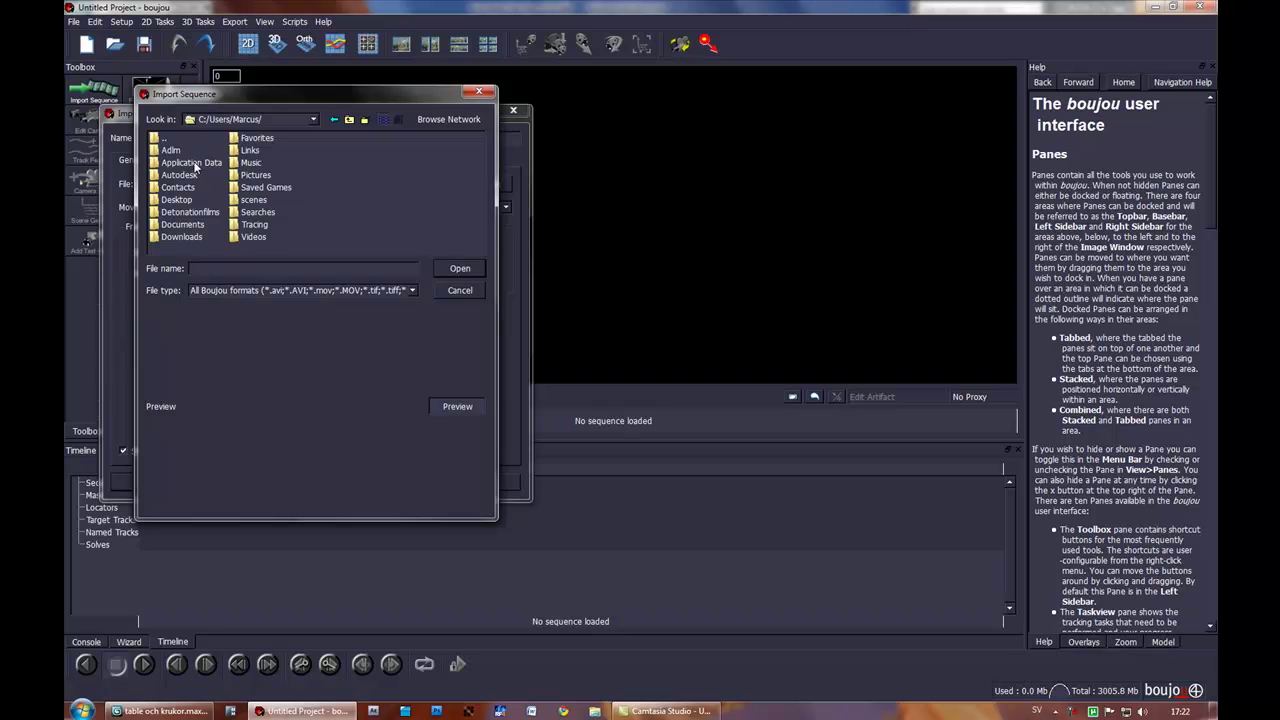
double_click(180, 199)
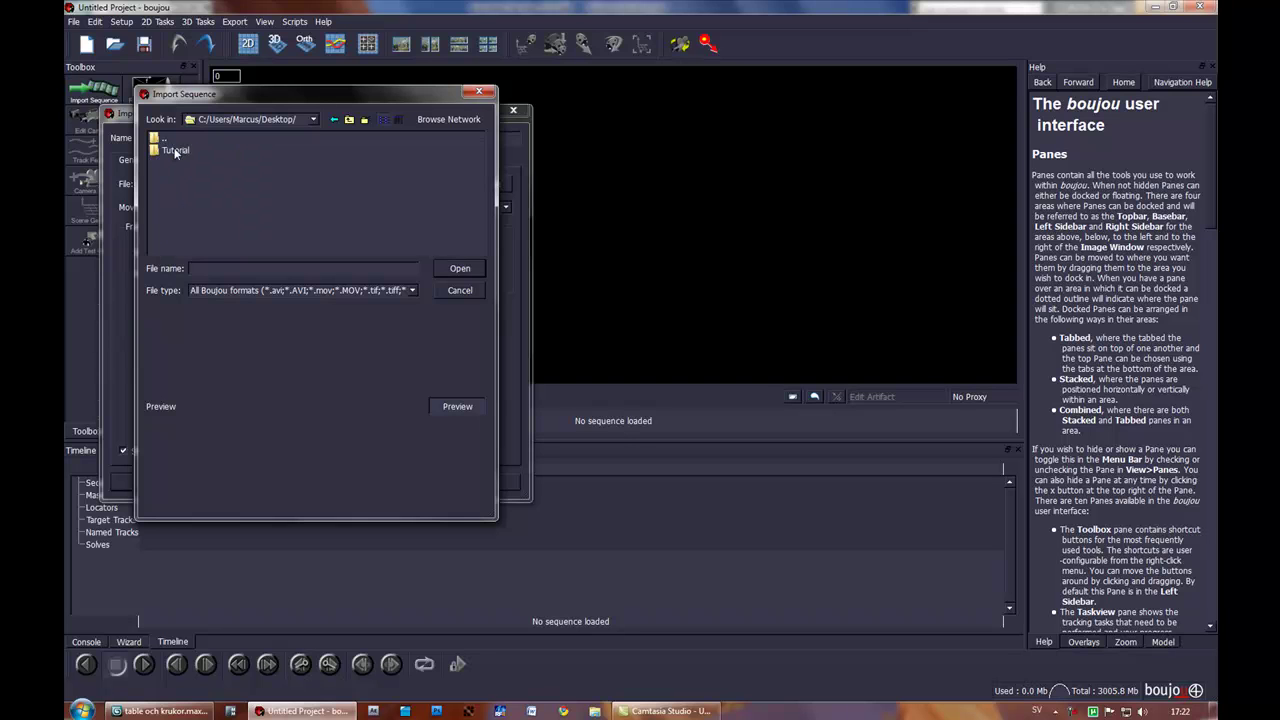
Import the image sequence starting with Table_00000.jpg from Tutorial/Footage/Jpeg Sequence, as Free Move and Not Interlaced
double_click(176, 151)
double_click(178, 152)
double_click(182, 151)
left_click(188, 151)
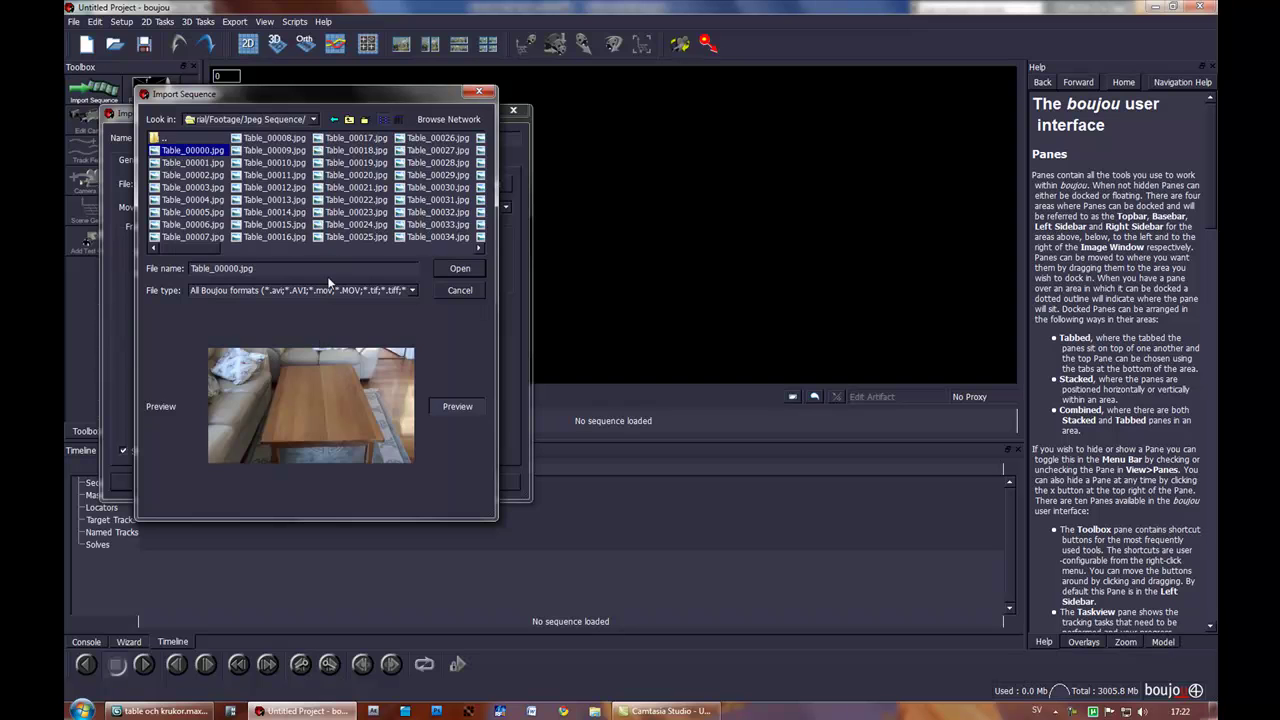
left_click(459, 268)
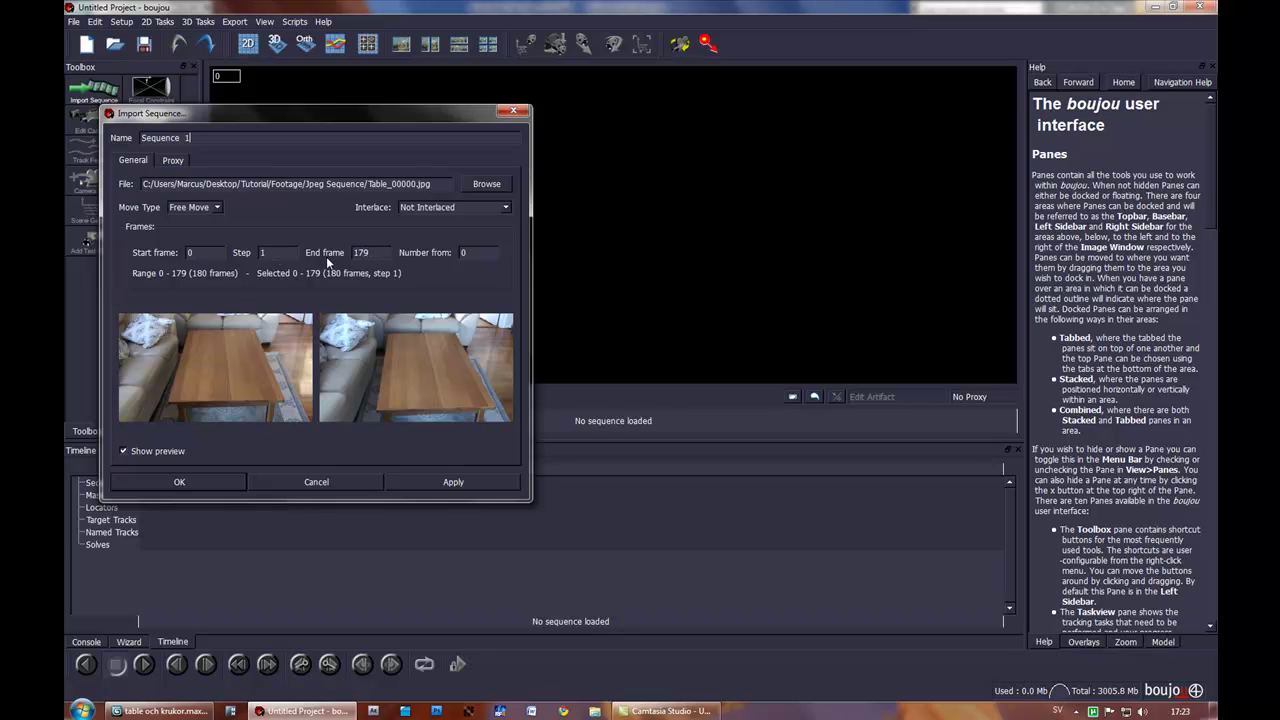
left_click(209, 479)
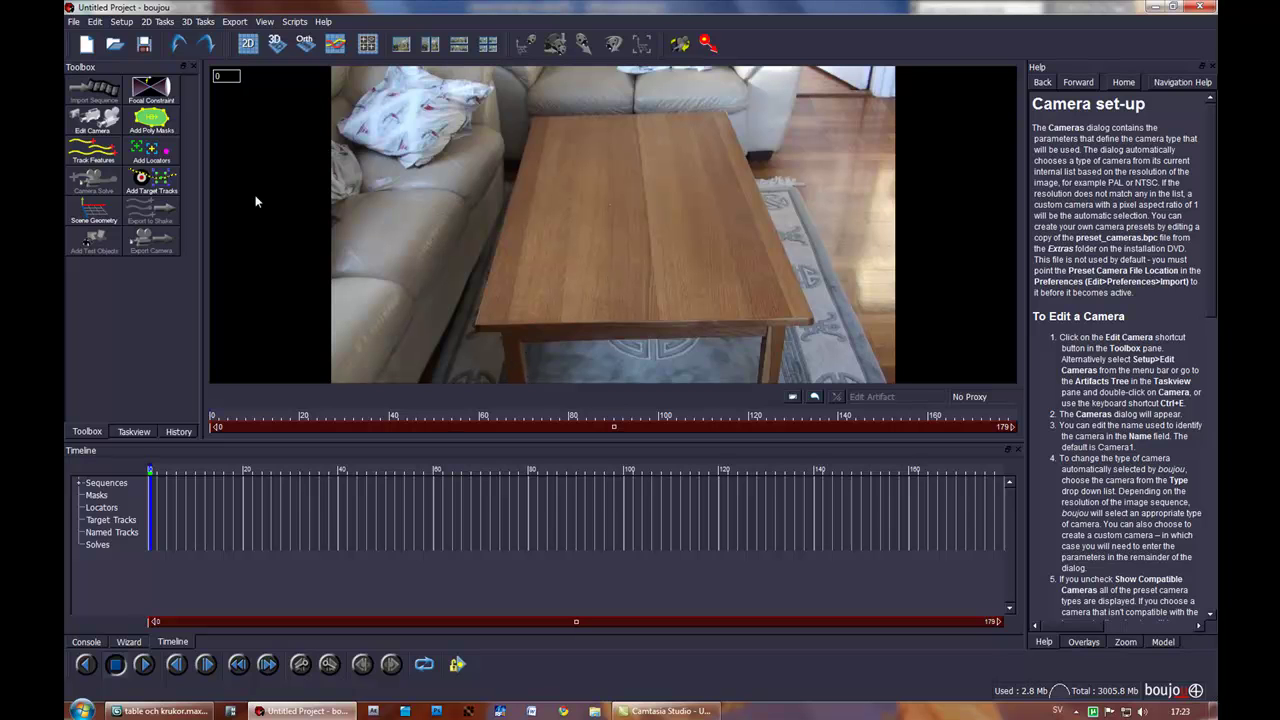
Set the camera's frame rate to 25, leaving the other camera settings unchanged, and apply the camera setup
left_click(95, 120)
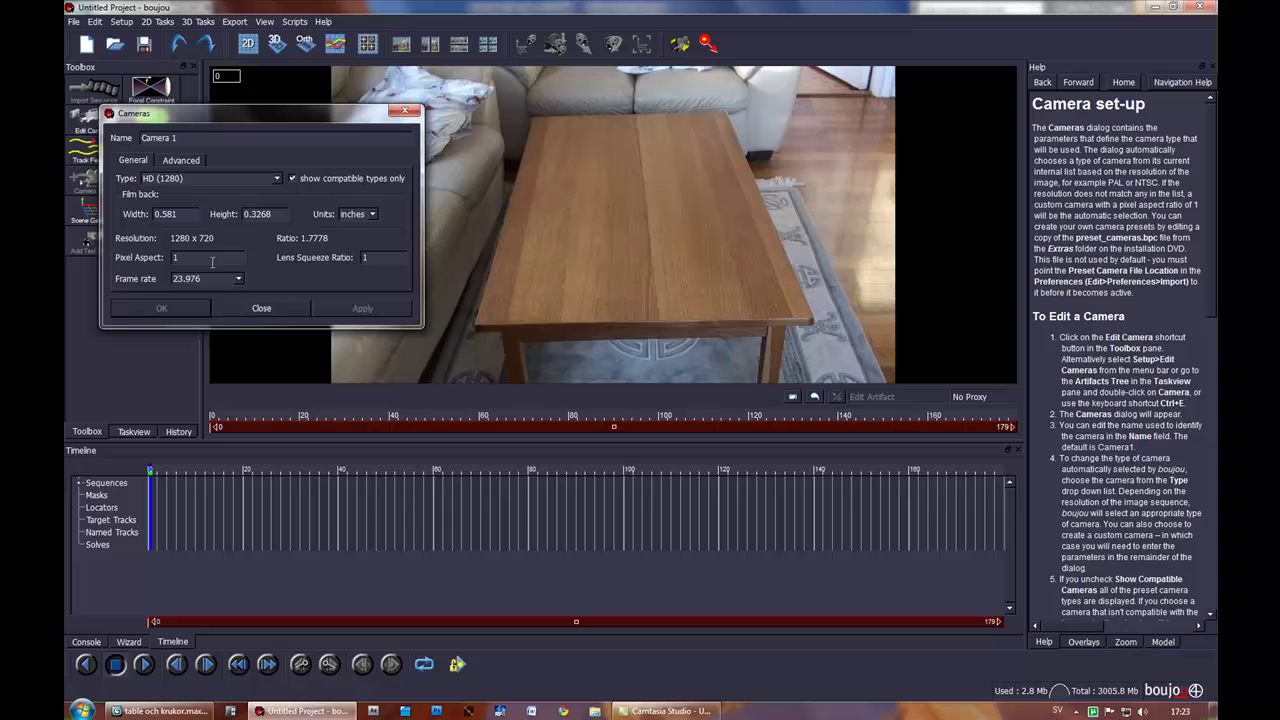
left_click(238, 279)
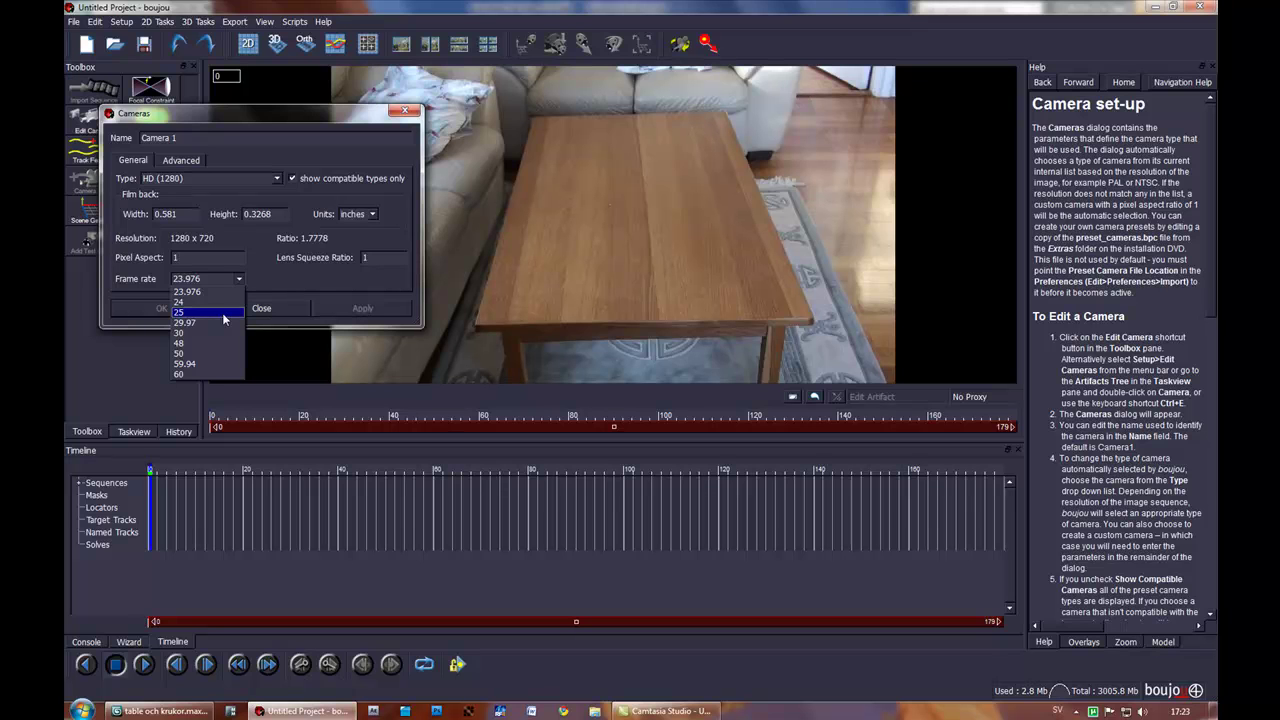
left_click(224, 314)
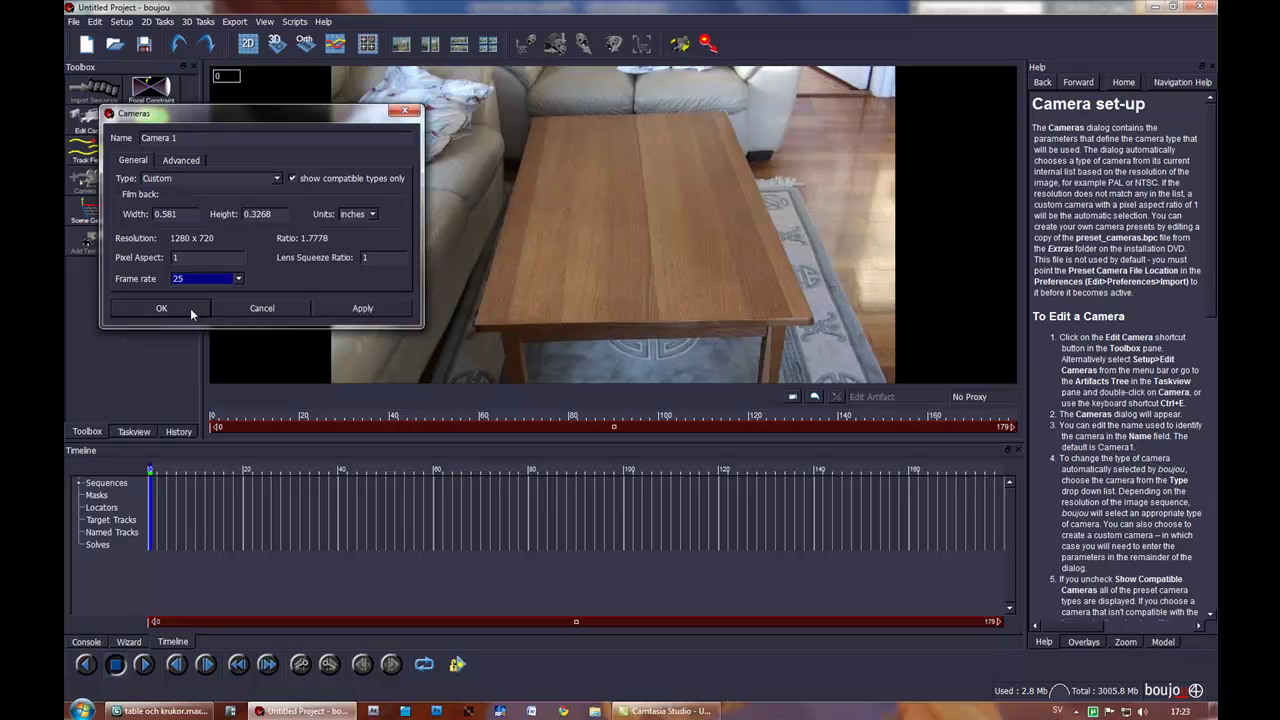
left_click(190, 308)
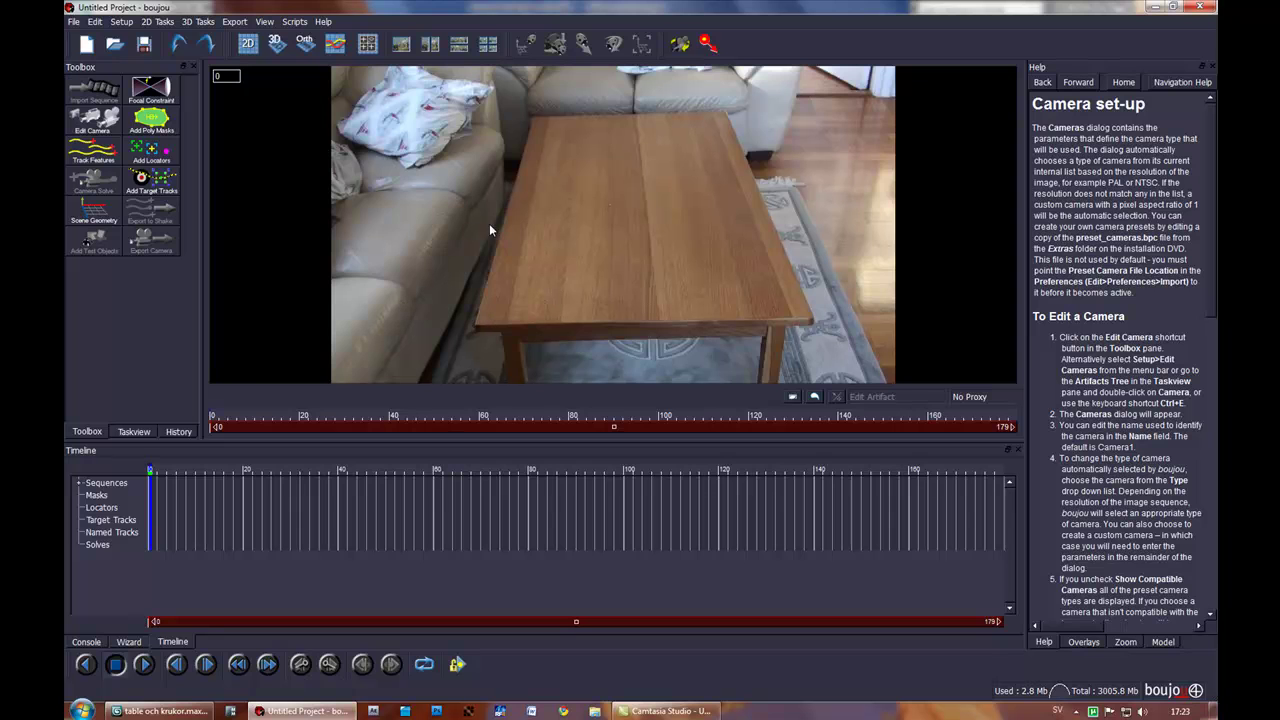
Check the advanced feature tracking properties and run feature tracking on all frames
left_click(106, 150)
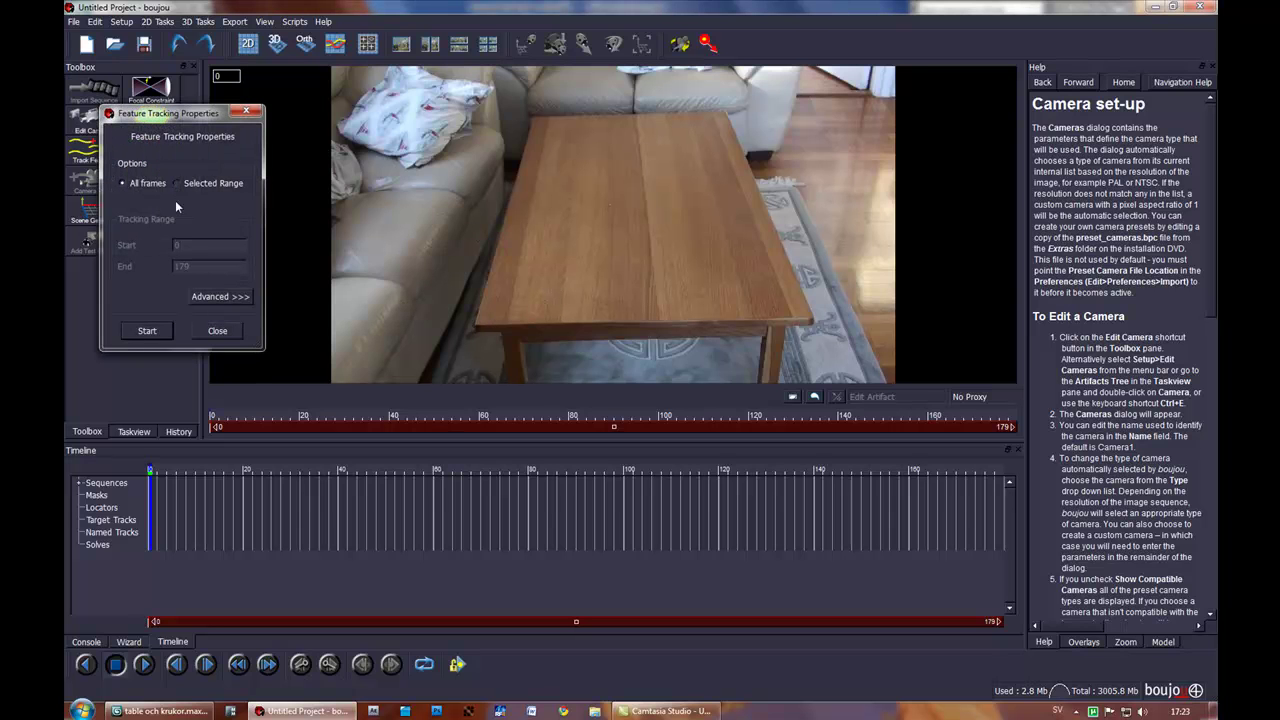
left_click(215, 297)
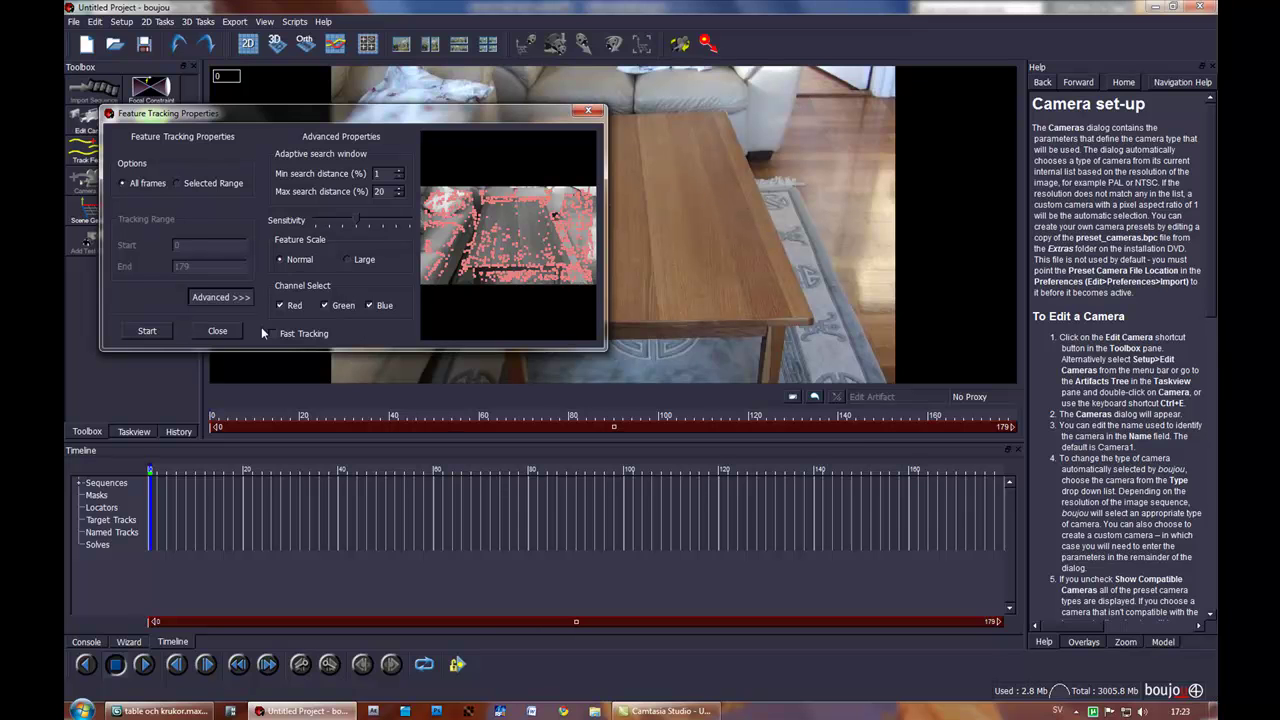
left_click(201, 300)
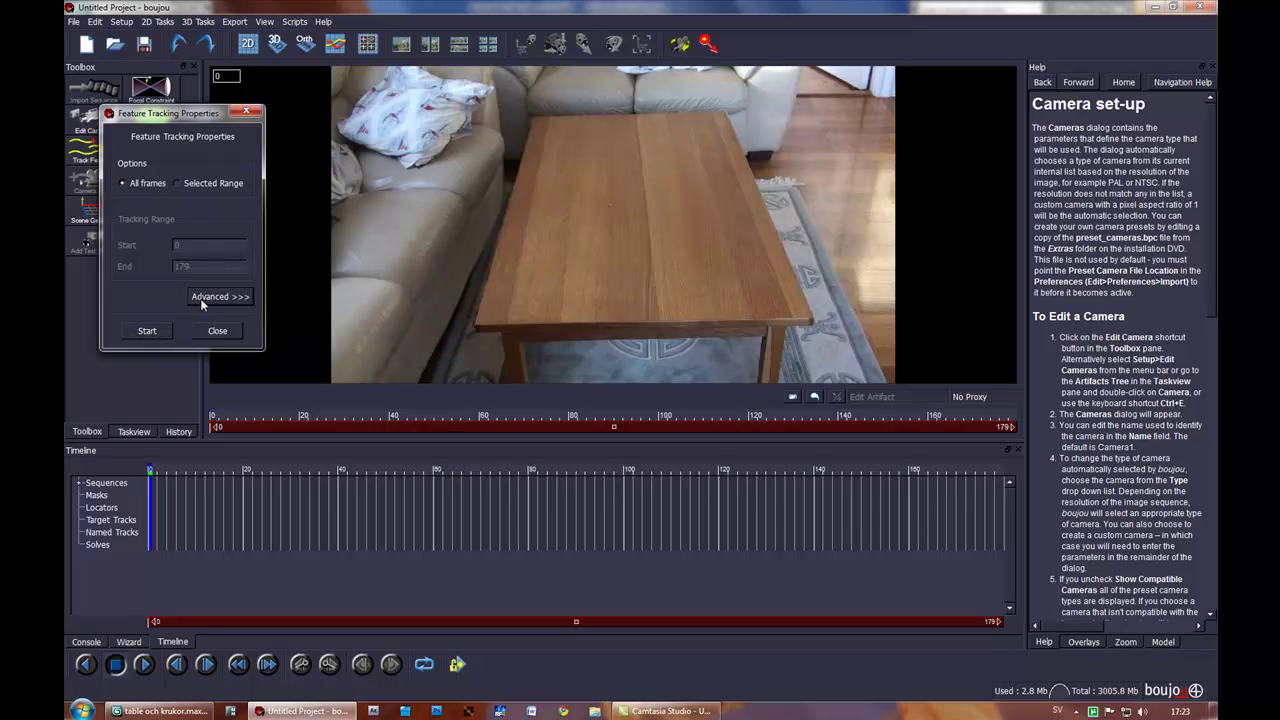
left_click(152, 331)
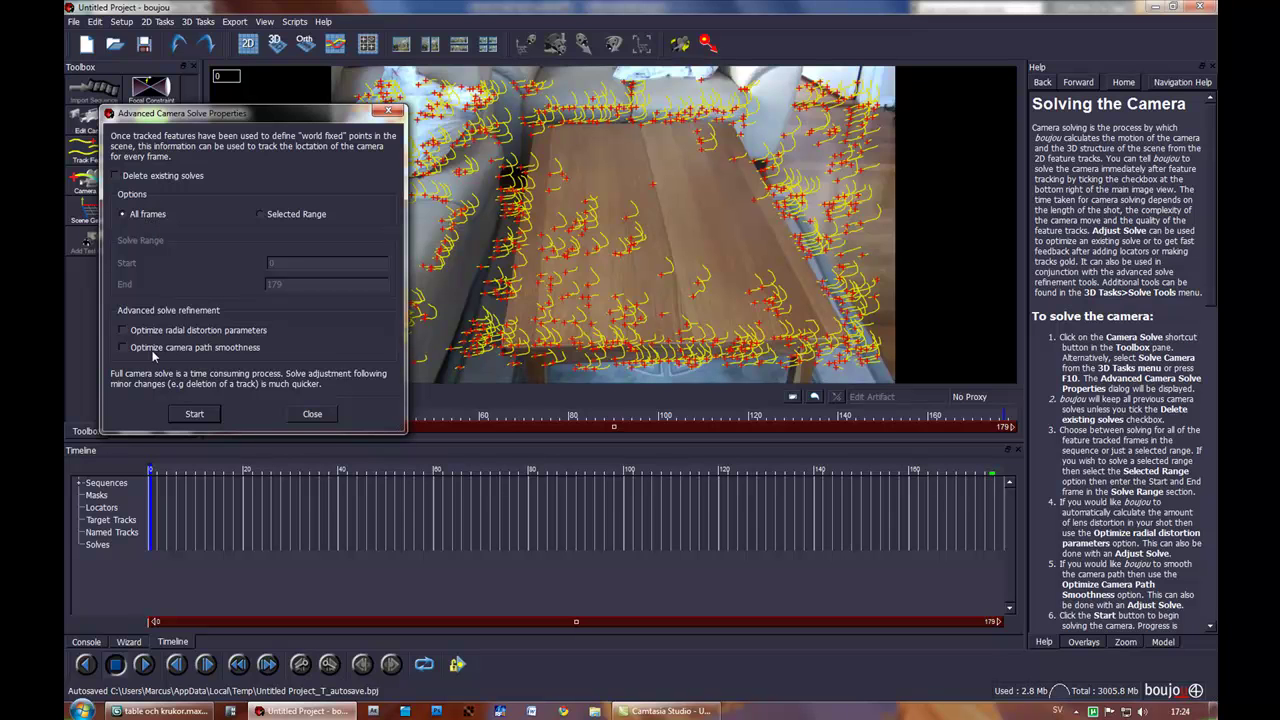
Solve the camera for all frames with camera path smoothness optimized, and scrub the solved footage to frame 38
left_click(195, 414)
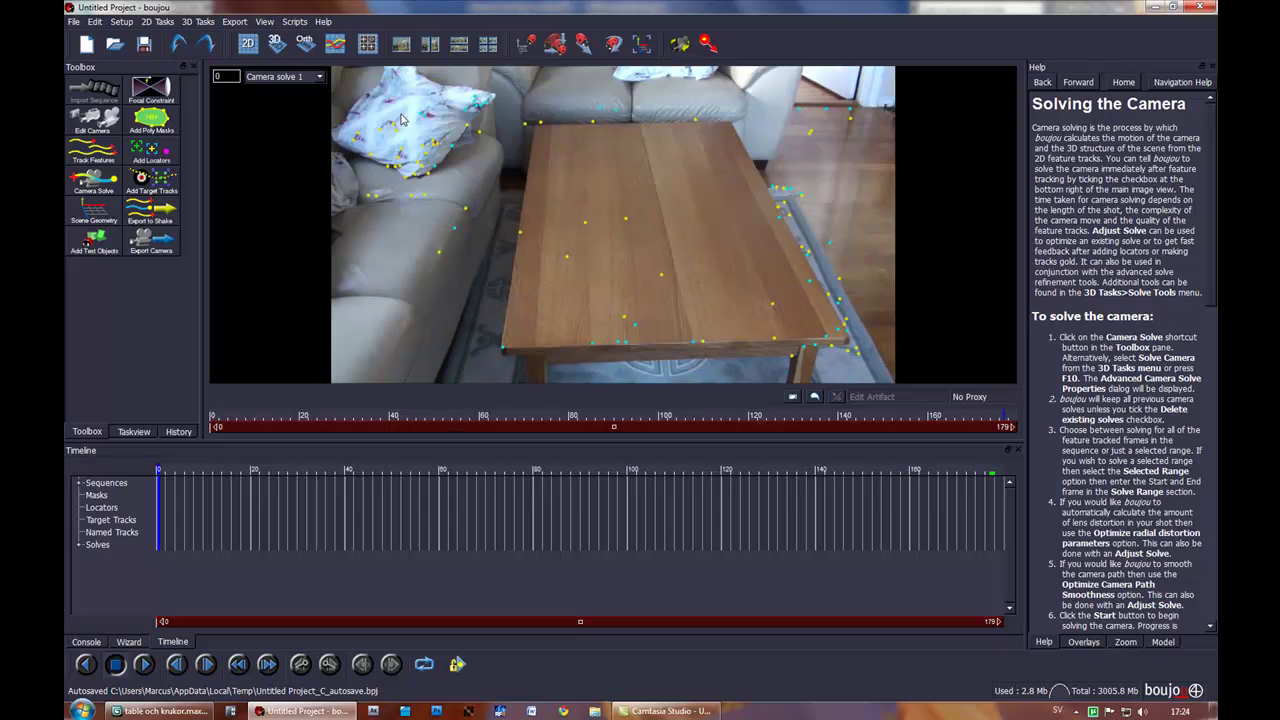
left_click(166, 472)
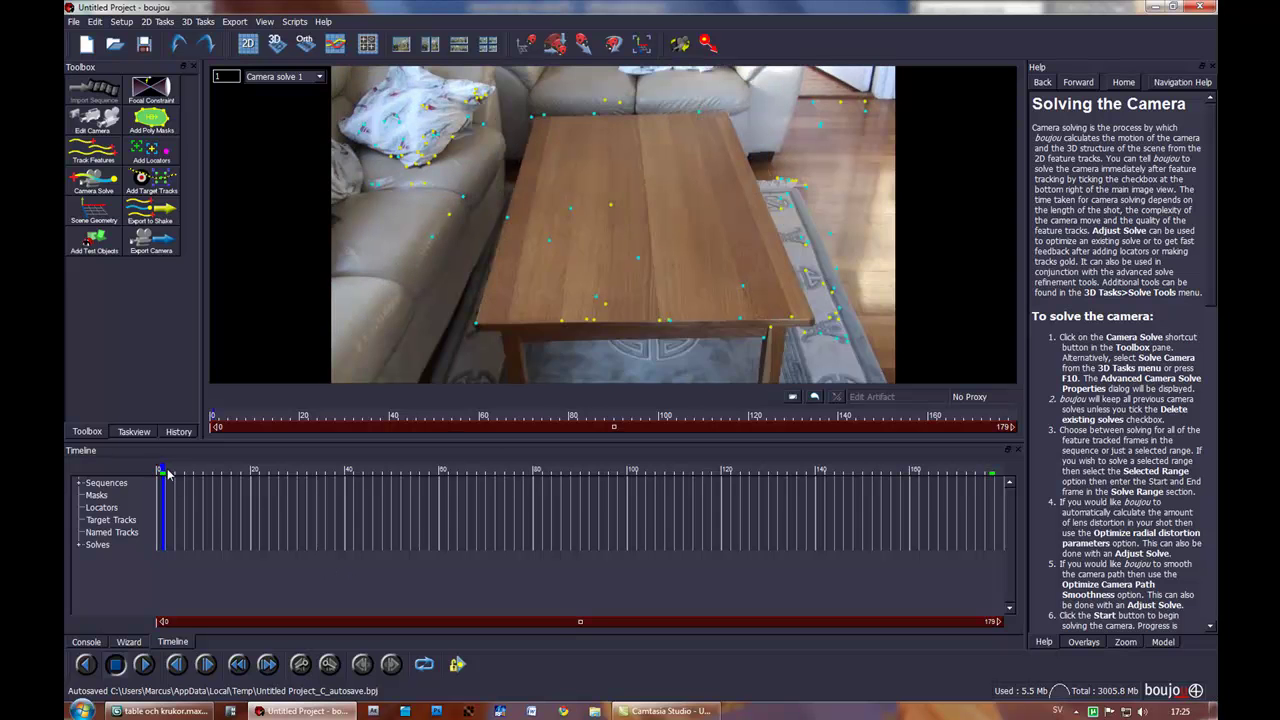
mouse_move(166, 472)
left_mouse_down()
mouse_move(469, 457)
mouse_move(684, 492)
mouse_move(977, 502)
mouse_move(586, 523)
mouse_move(338, 512)
left_mouse_up()
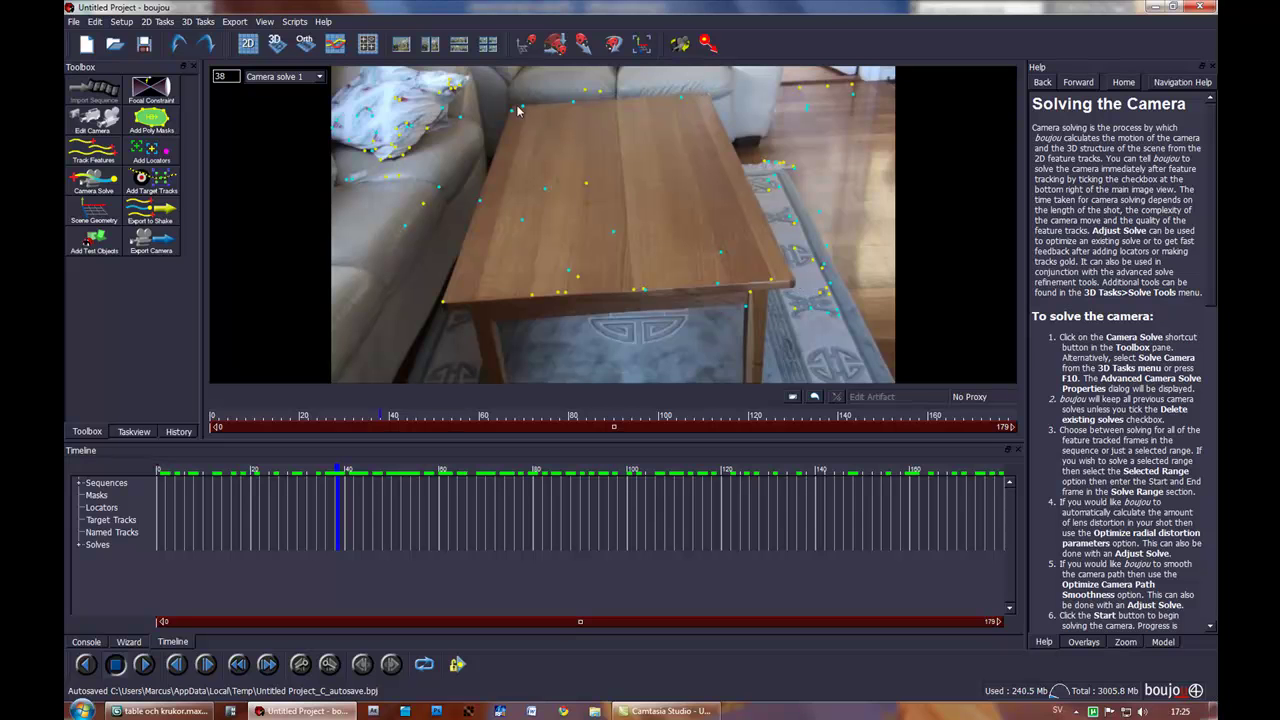
Examine the solved points and camera path around the ground grid in the 3D view, and return to the 2D footage
left_click(268, 47)
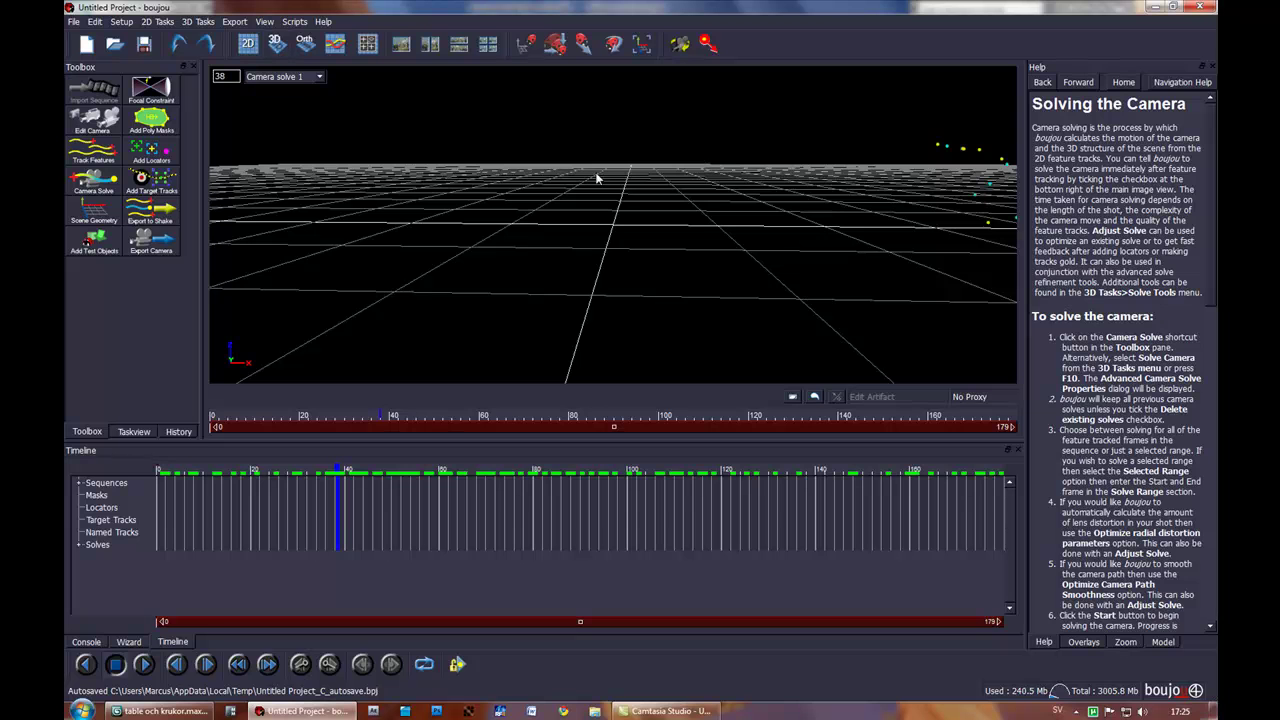
right_click_drag(704, 175, 716, 360)
left_click_drag(670, 225, 630, 334)
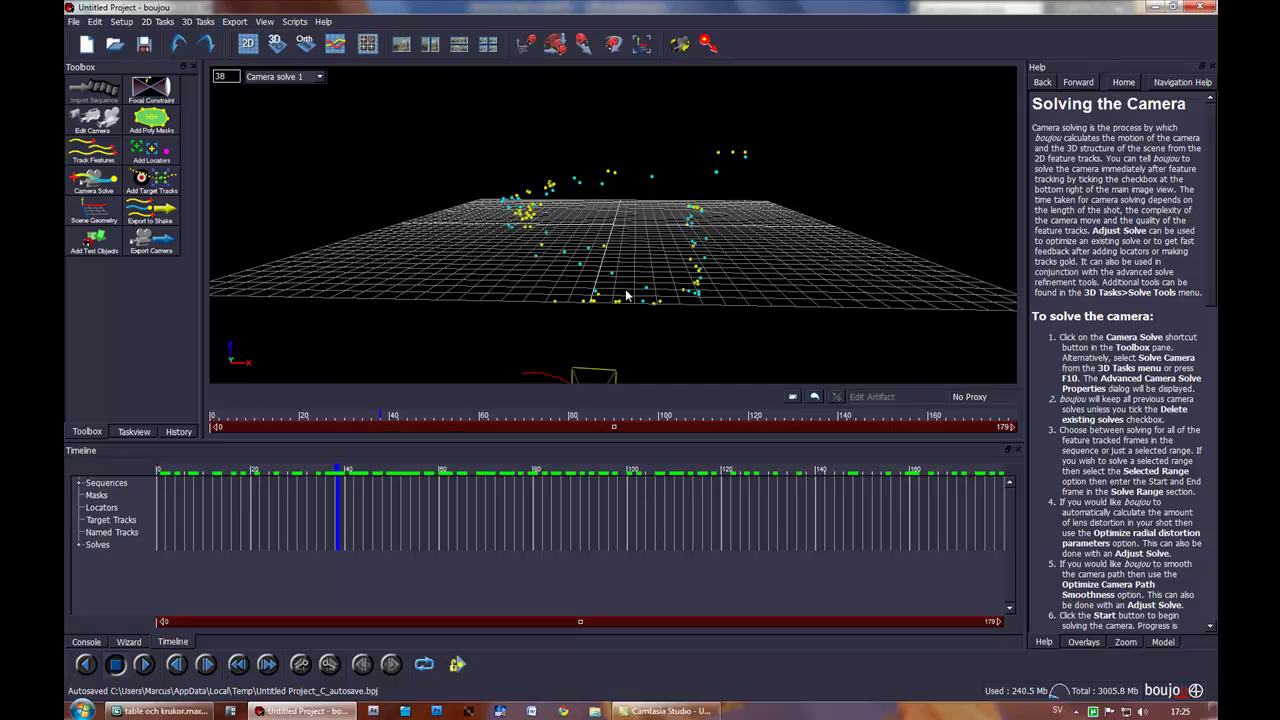
left_click_drag(641, 321, 556, 354)
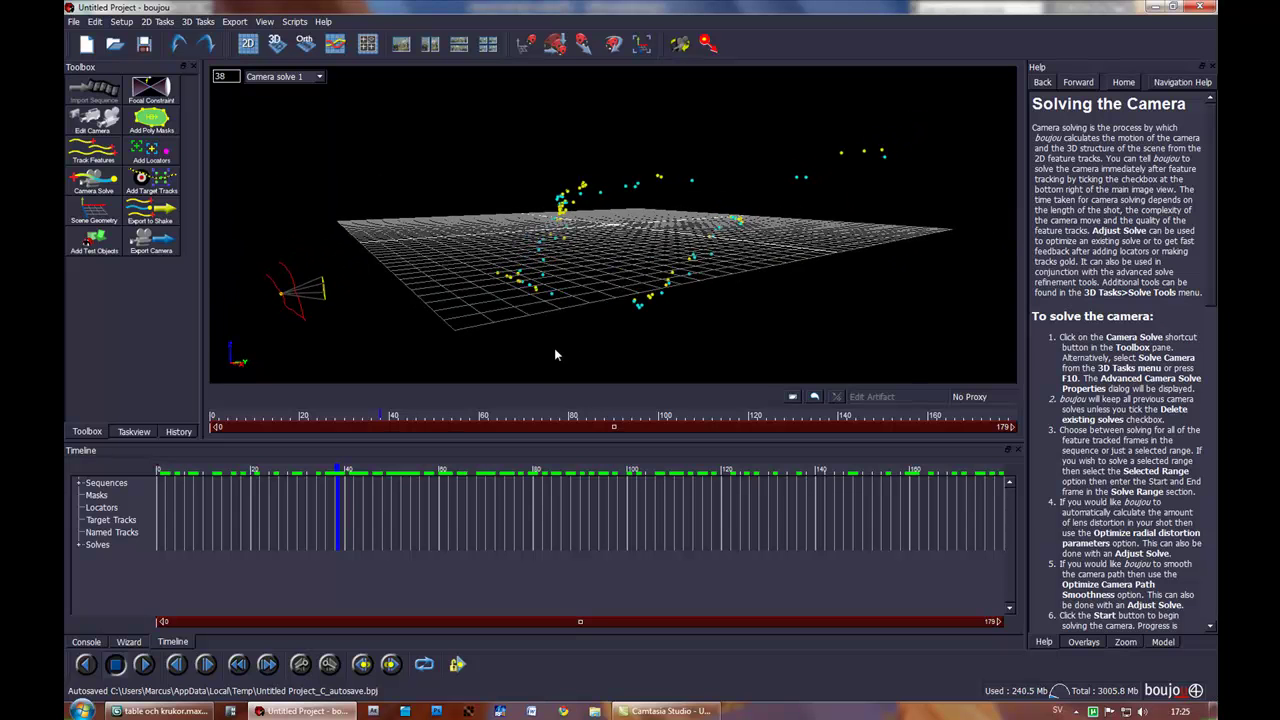
left_click(254, 48)
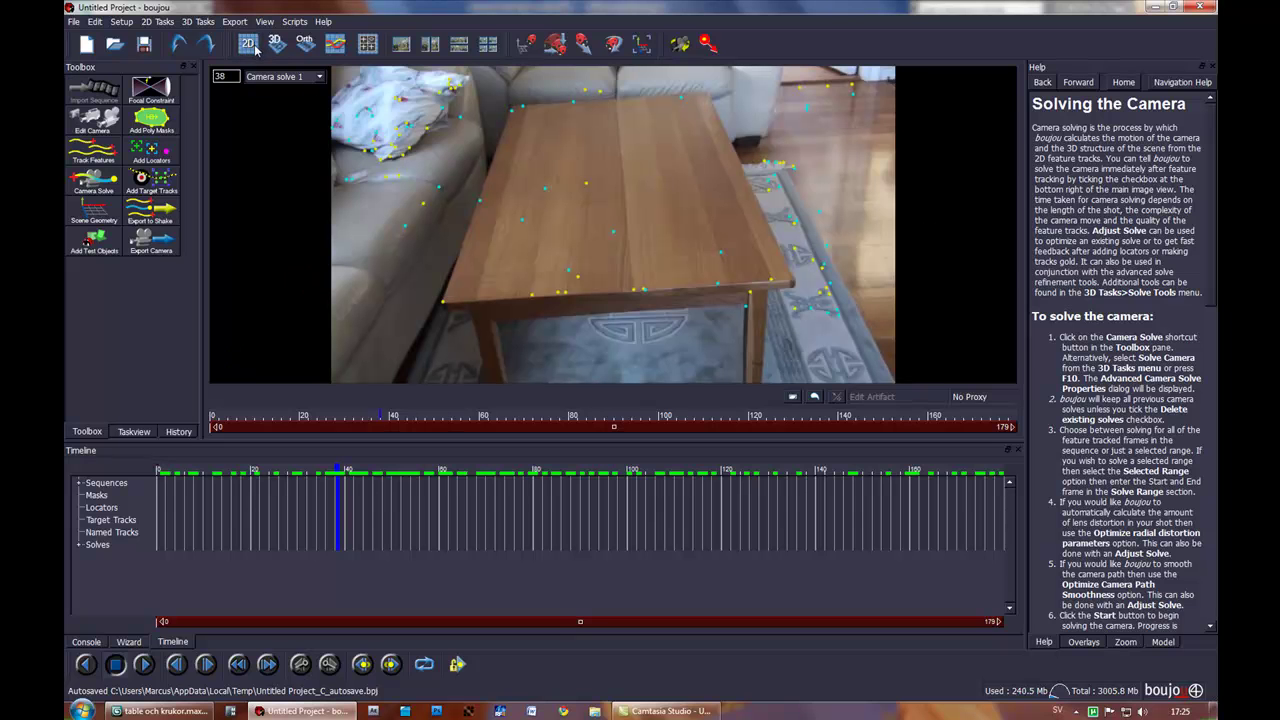
left_click(154, 180)
left_click_drag(339, 476, 114, 480)
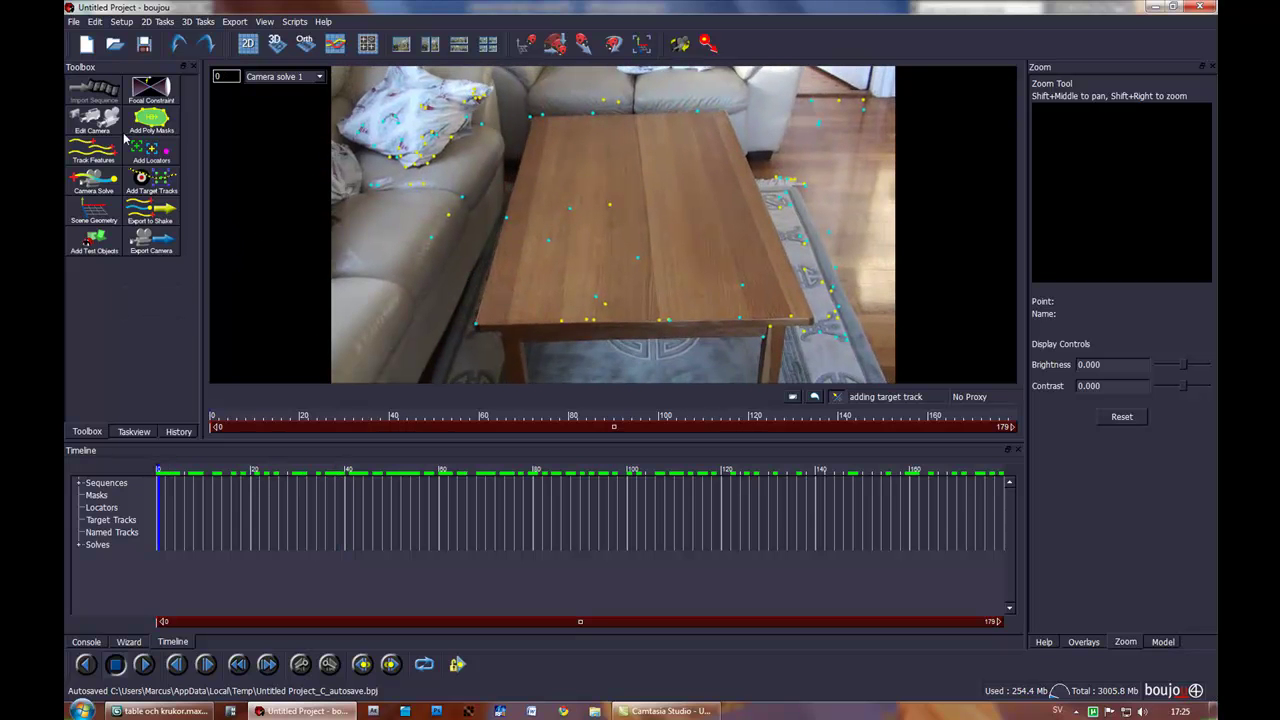
left_click(473, 321)
Select all the solved tracking points in the 3D view and delete them
left_click(283, 47)
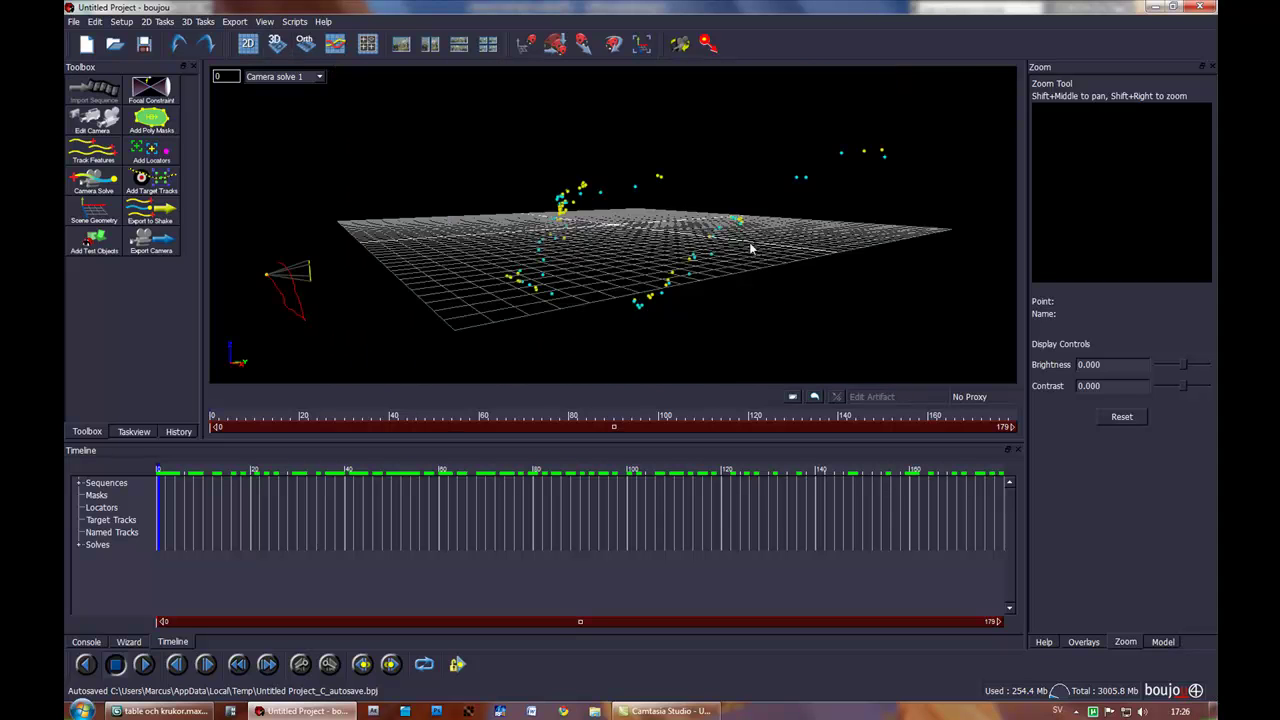
scroll(751, 248, "down", 5)
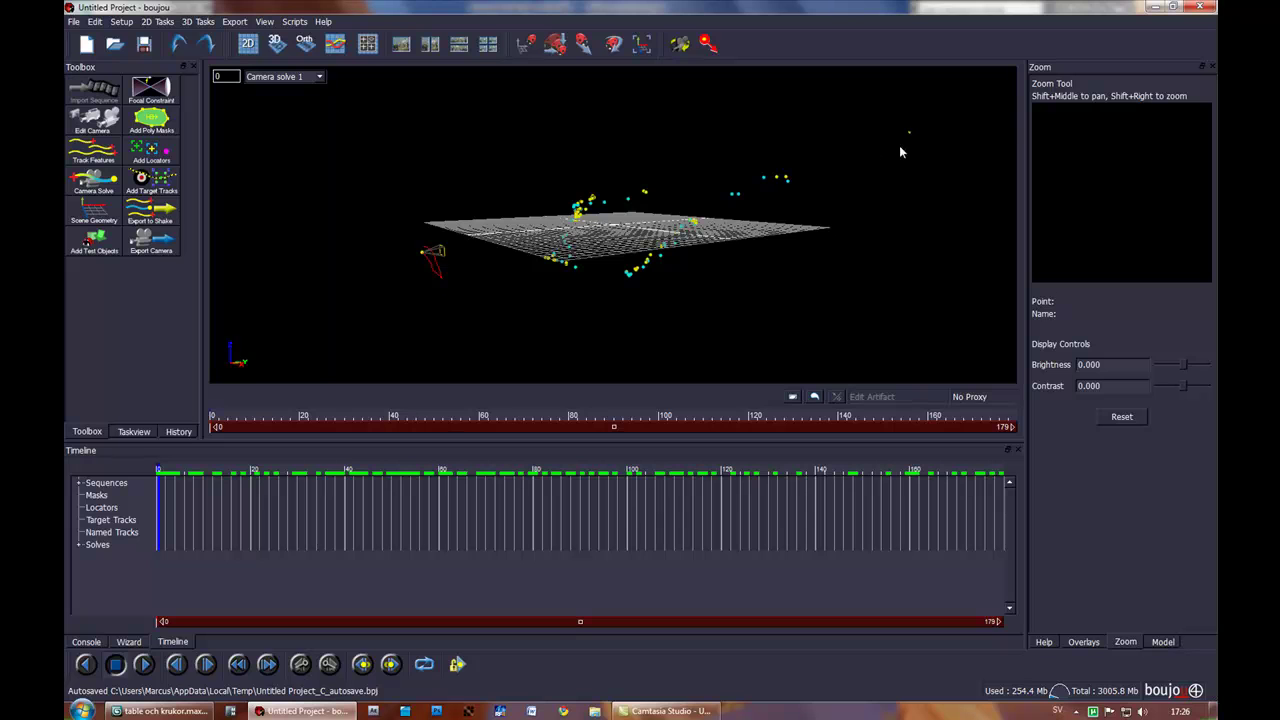
left_click_drag(910, 131, 516, 320)
key("Delete")
Check the camera's motion in the 3D view up to frame 128, return to frame 0 of the 2D footage and review the camera solve options
left_click_drag(157, 477, 582, 470)
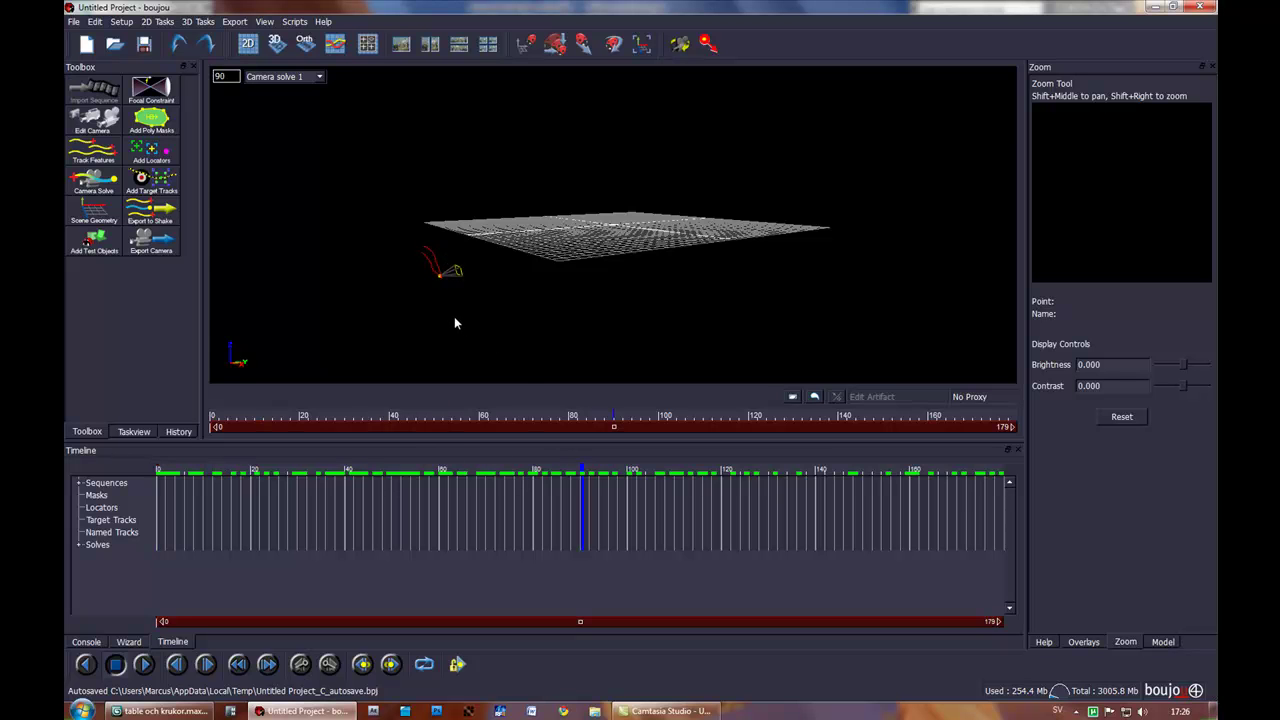
middle_click_drag(454, 322, 491, 309)
left_click_drag(580, 471, 729, 472)
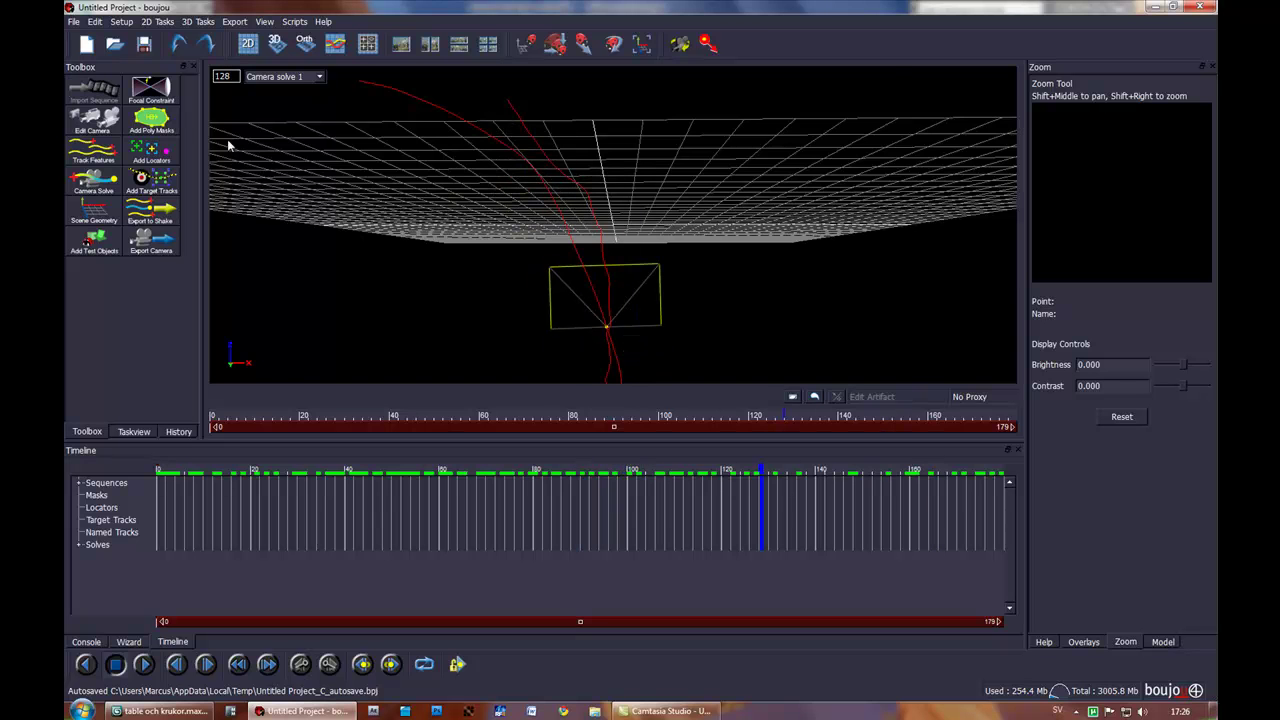
left_click(255, 47)
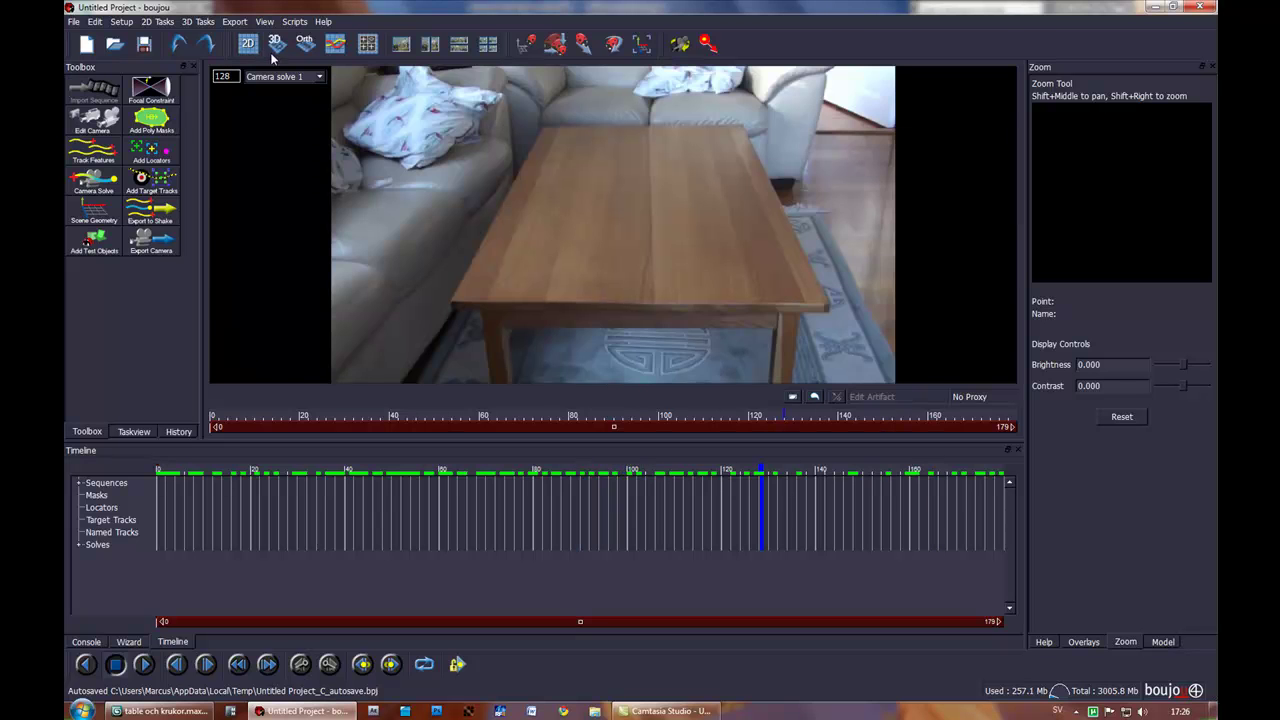
left_click_drag(365, 490, 140, 471)
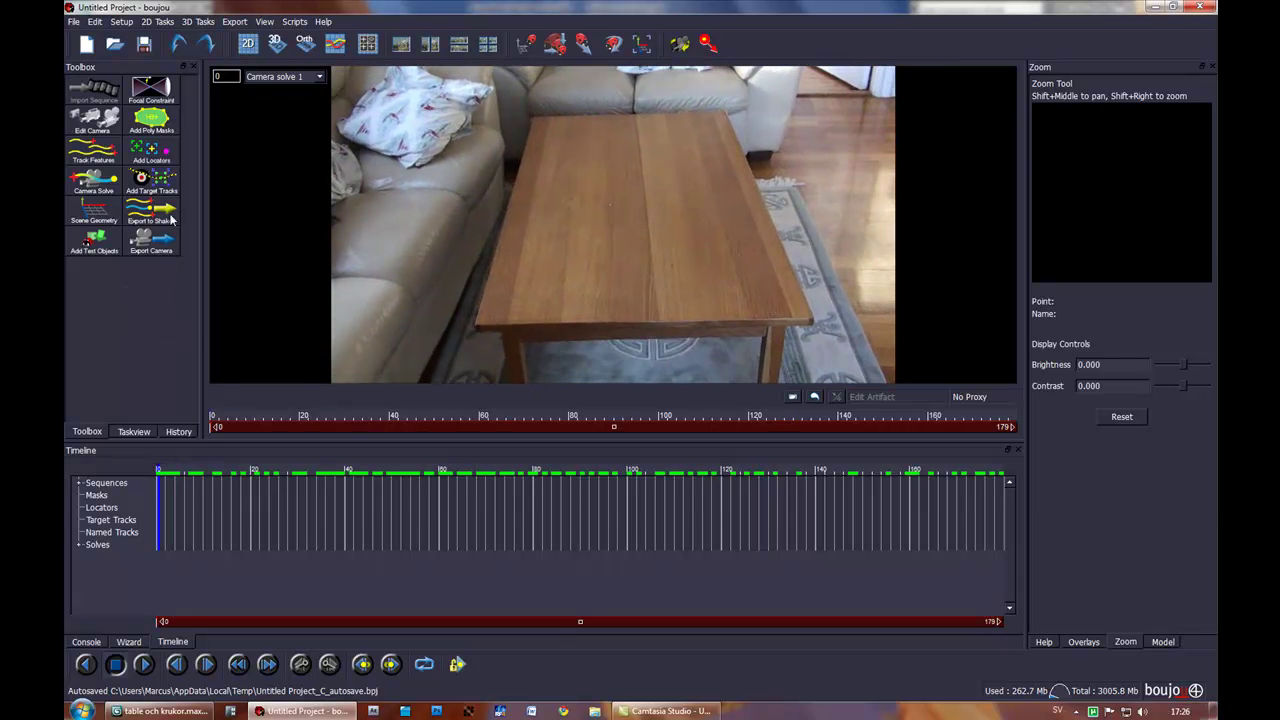
left_click(100, 188)
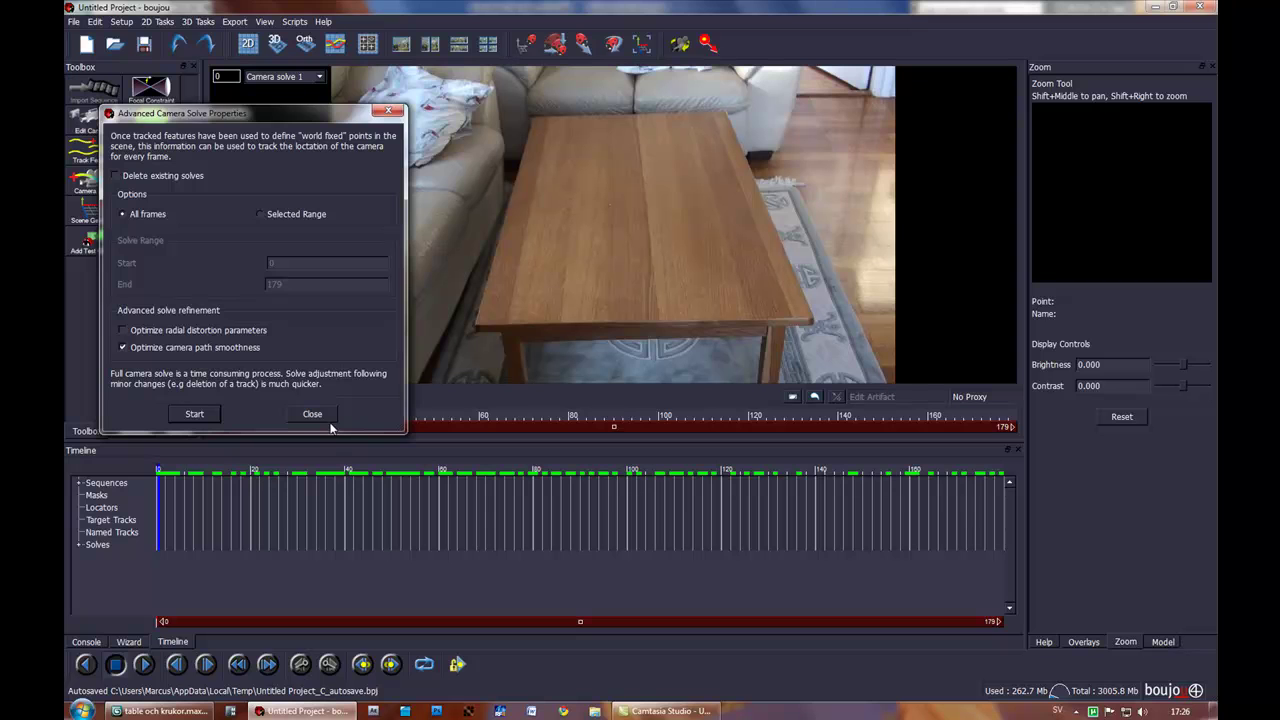
left_click(311, 412)
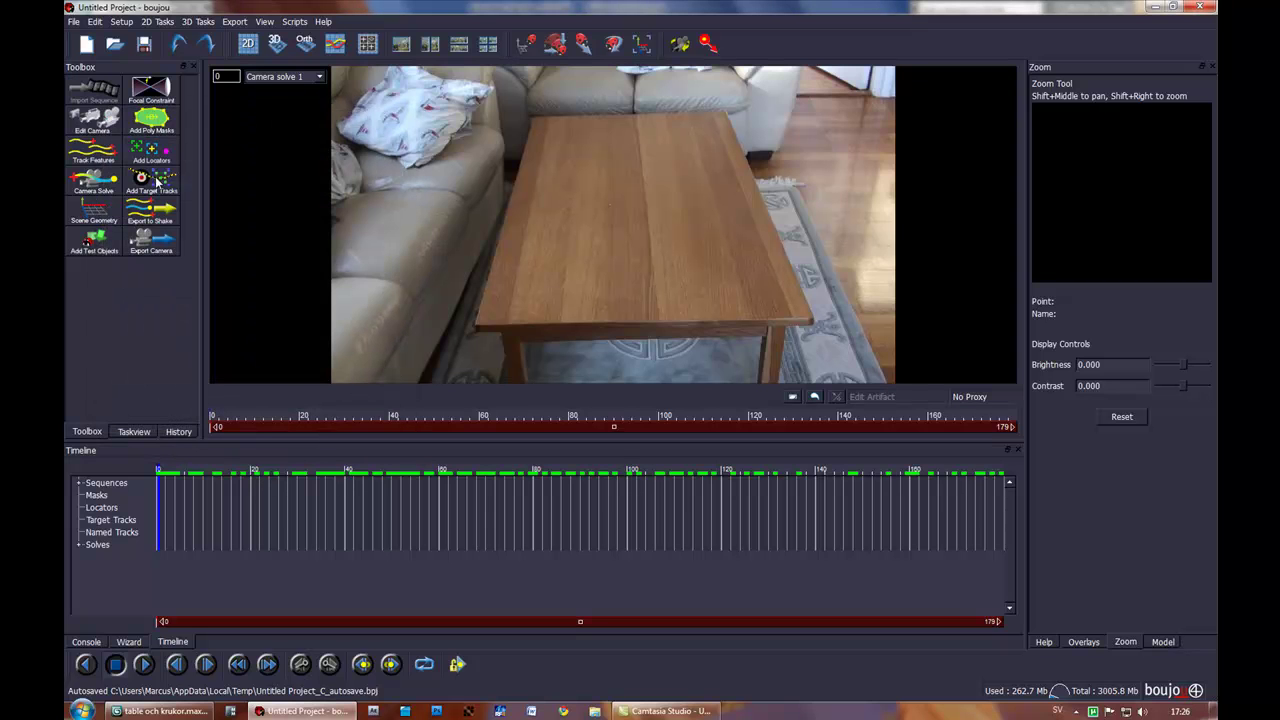
Add a target track on the table's front-left corner at frame 0
left_click(157, 182)
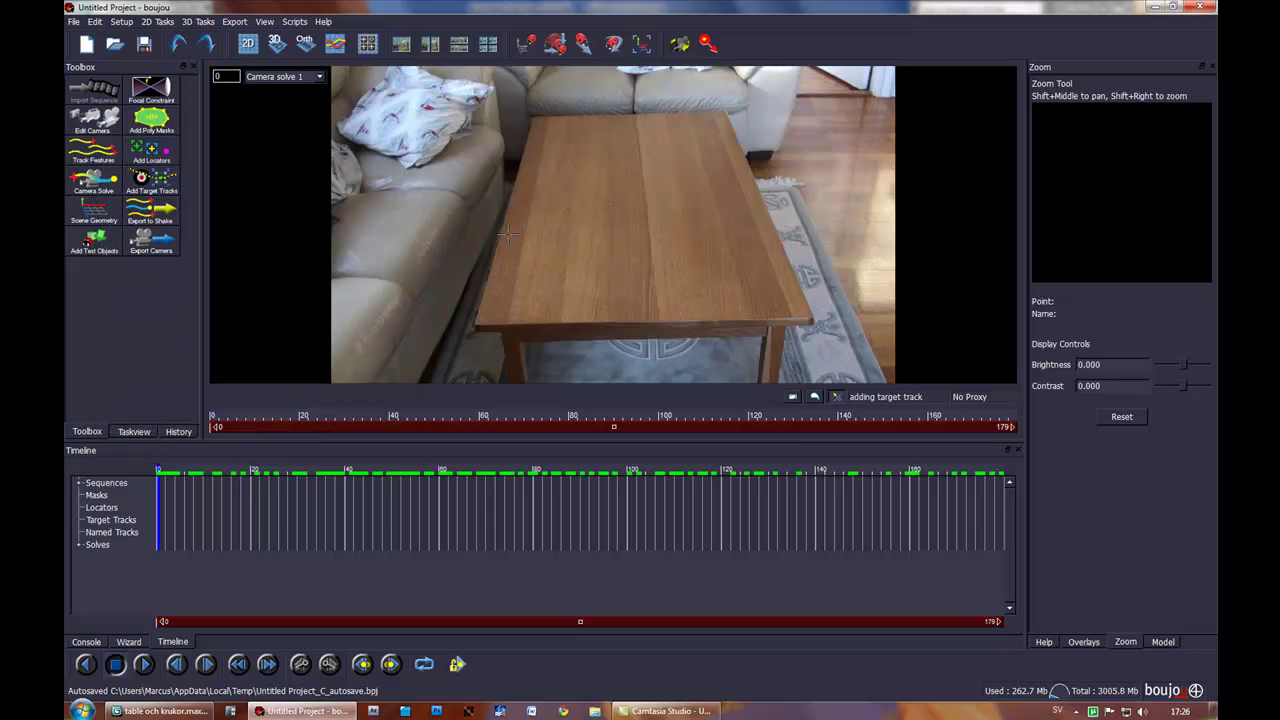
left_click(475, 323)
left_click_drag(475, 324, 475, 325)
left_click(475, 323)
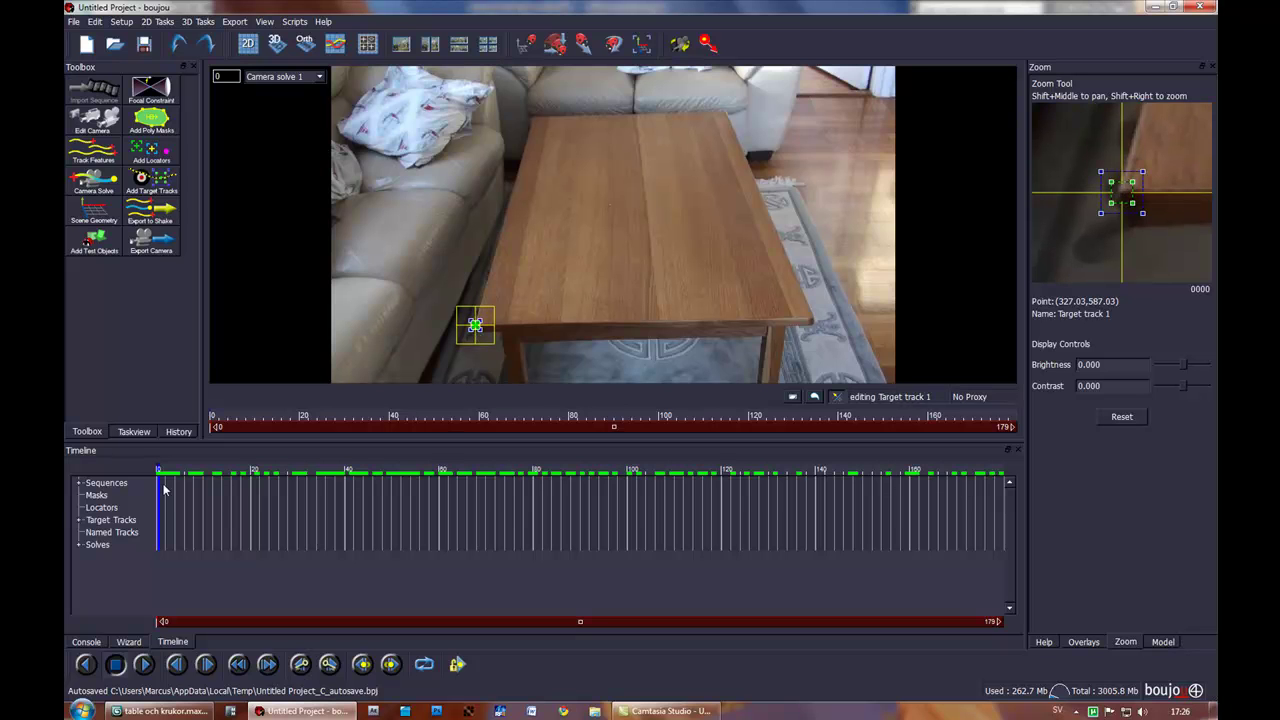
Place the target track on the table's front-left corner at frames 79 and 160
left_click_drag(156, 468, 530, 487)
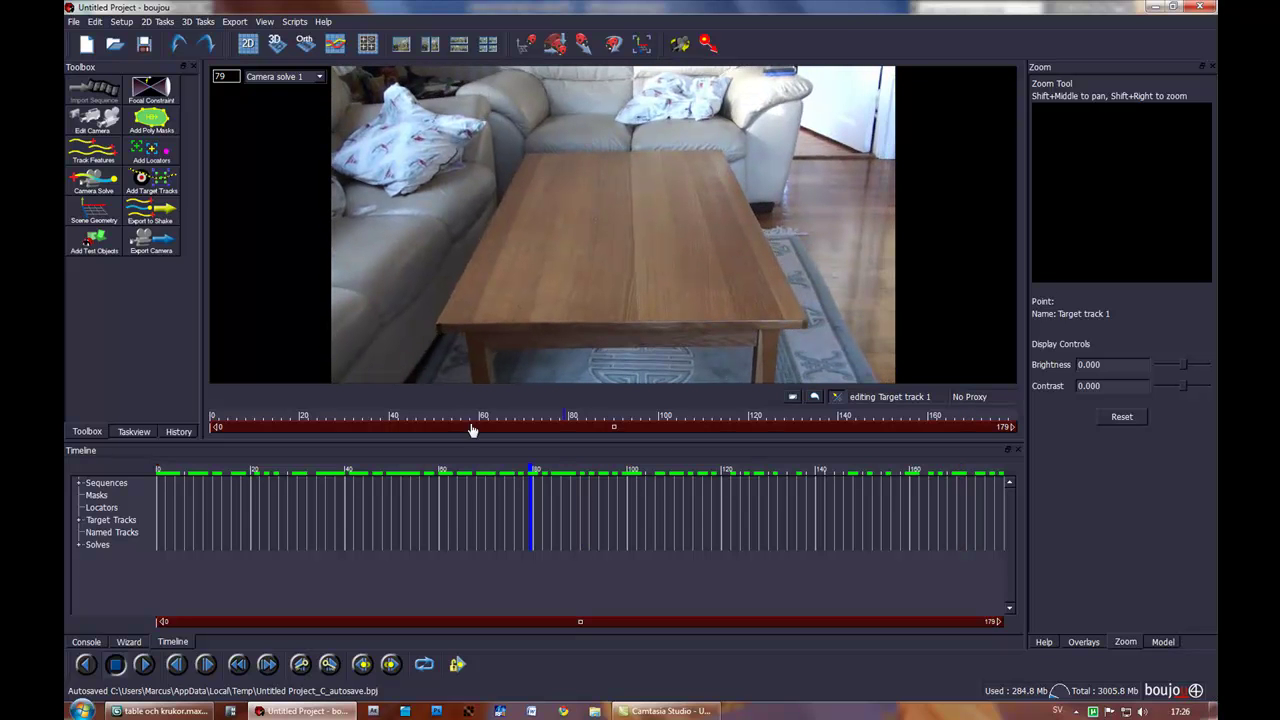
left_click(435, 322)
left_click(436, 323)
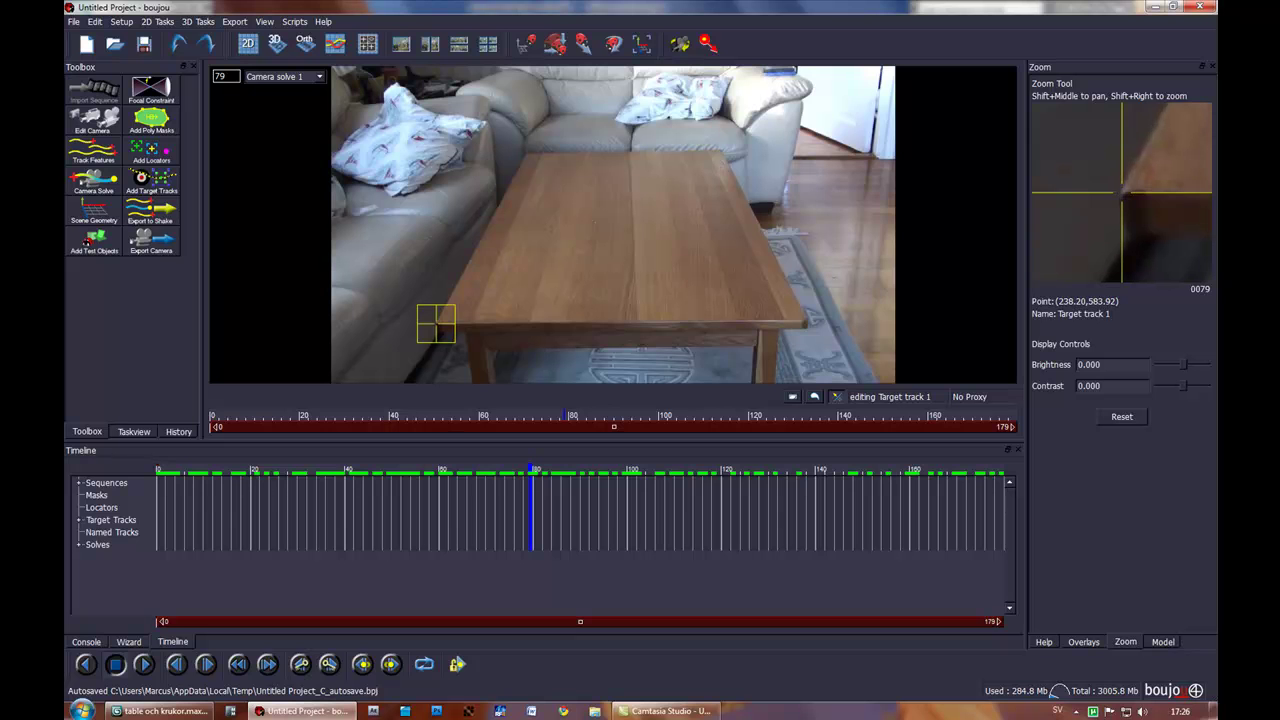
left_click_drag(529, 466, 911, 475)
left_click_drag(482, 310, 482, 312)
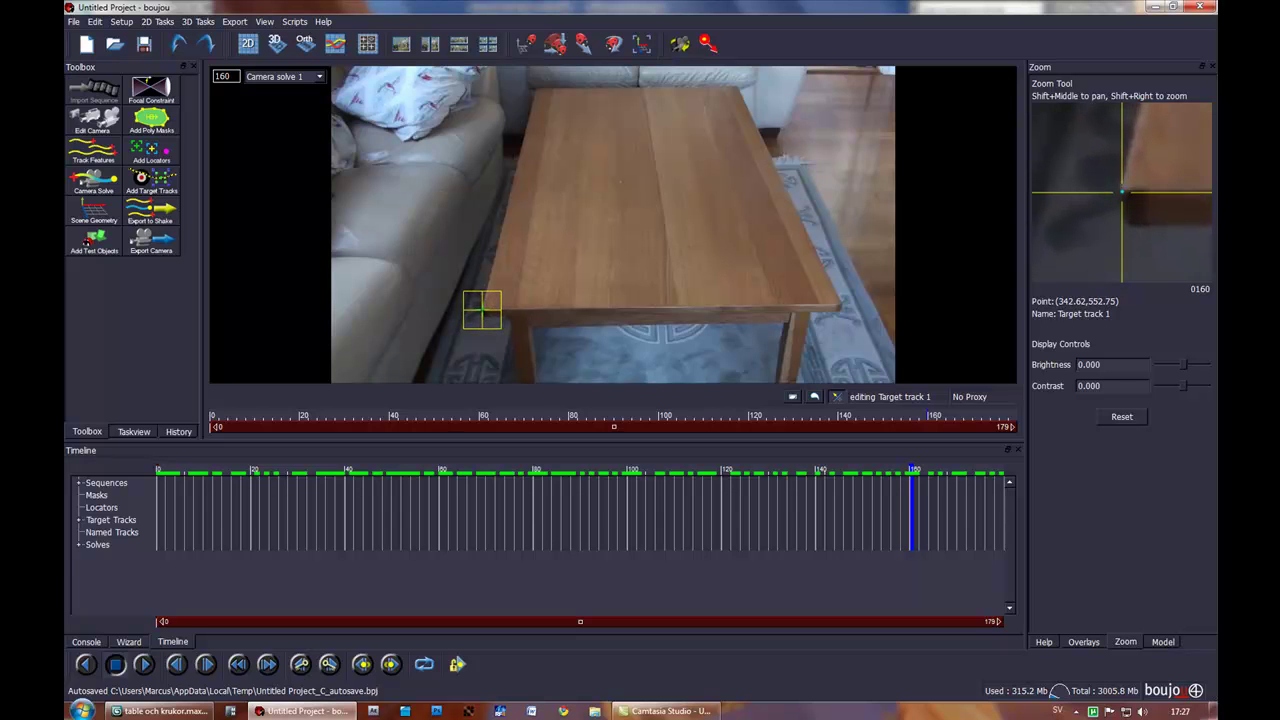
Correct the target track's position on the table's front-left corner at frames 179 and 40
left_click_drag(915, 468, 1031, 470)
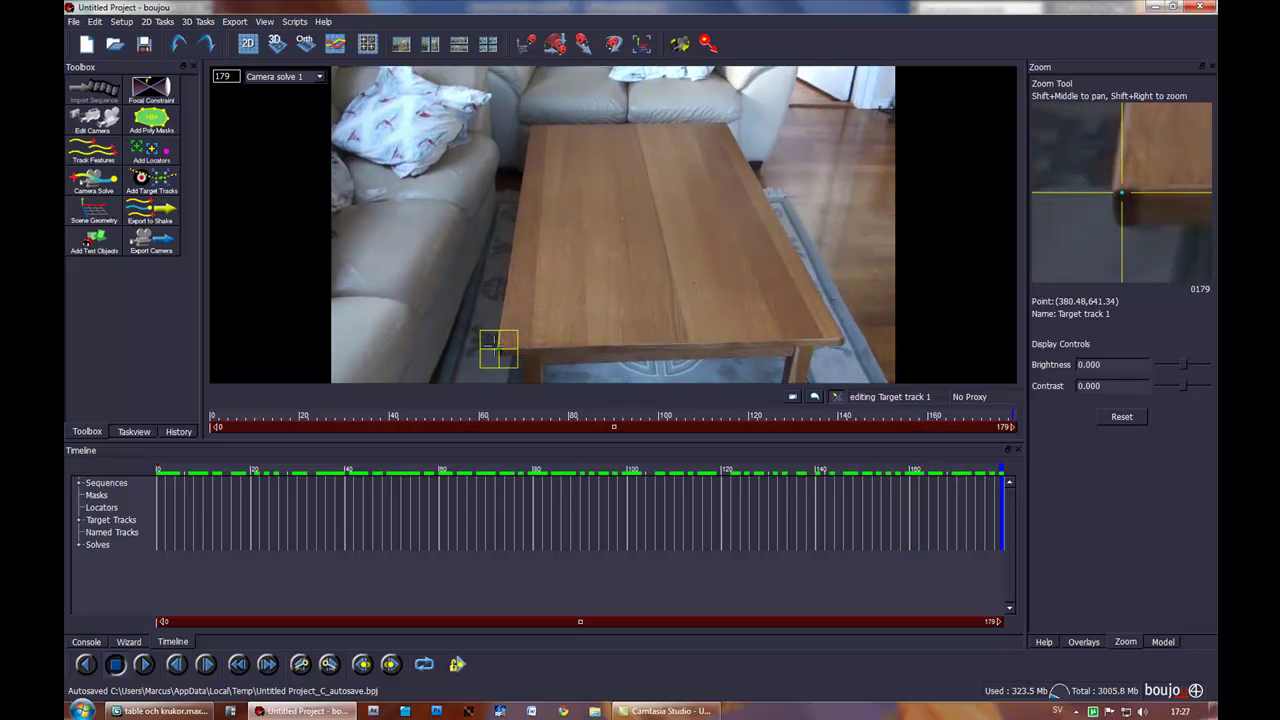
left_click_drag(499, 349, 497, 348)
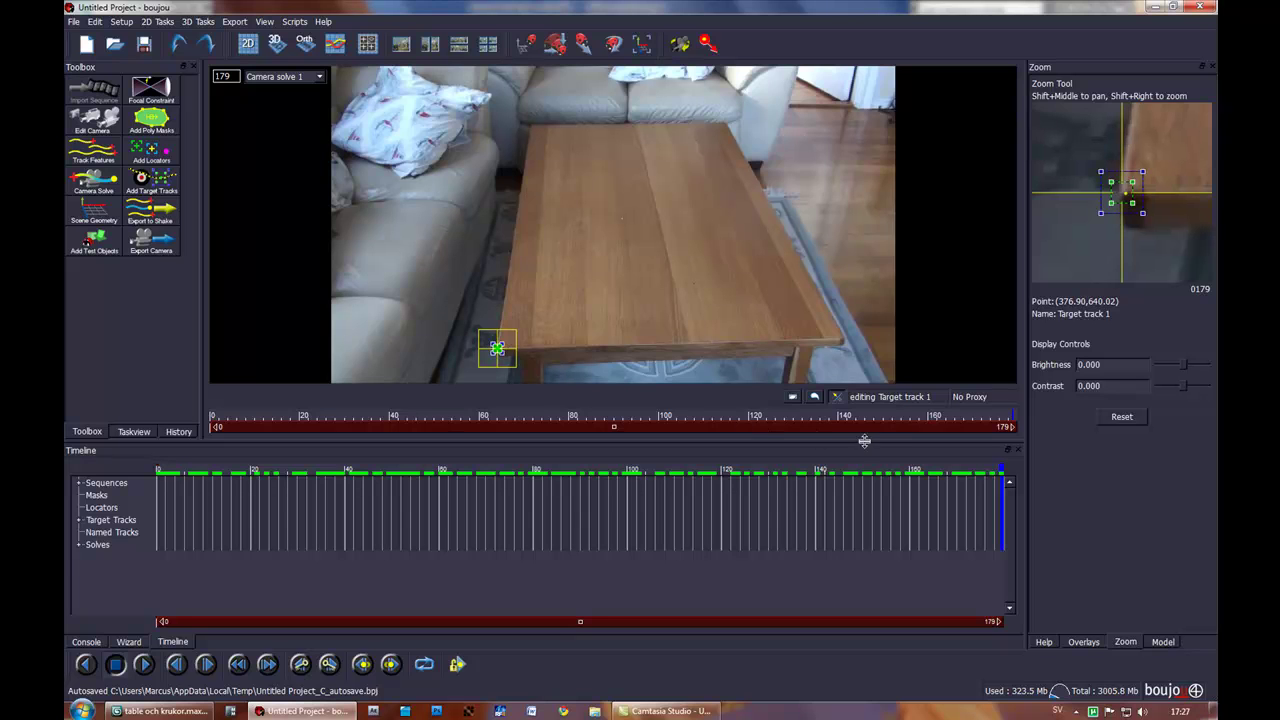
left_click_drag(997, 467, 347, 485)
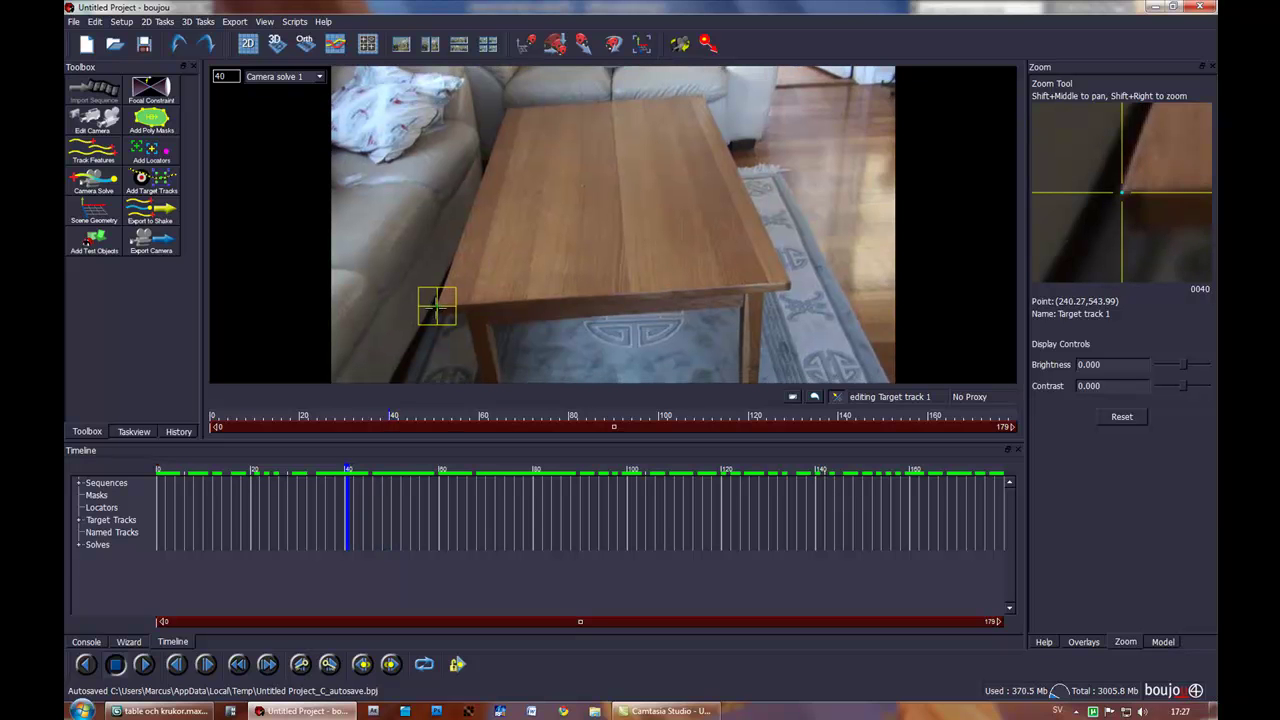
left_click_drag(437, 306, 437, 306)
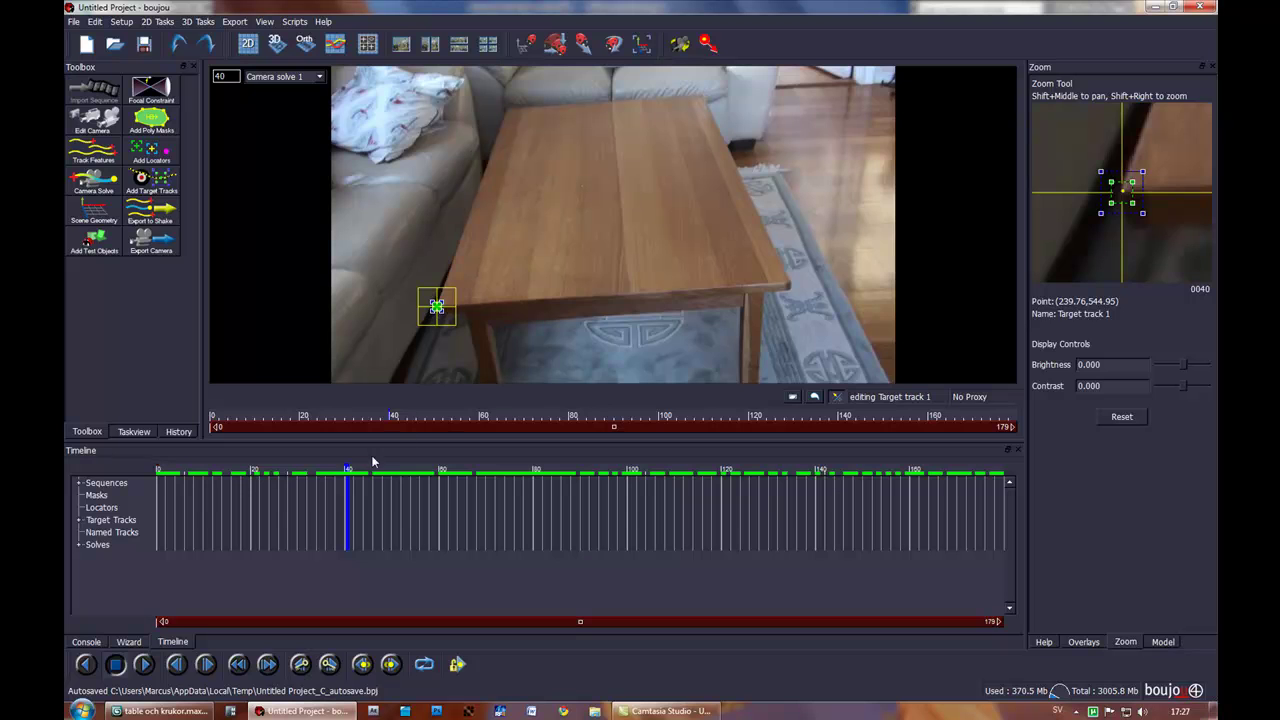
Check the front-left corner's target track at frame 9 and finish editing it
left_click_drag(346, 468, 200, 468)
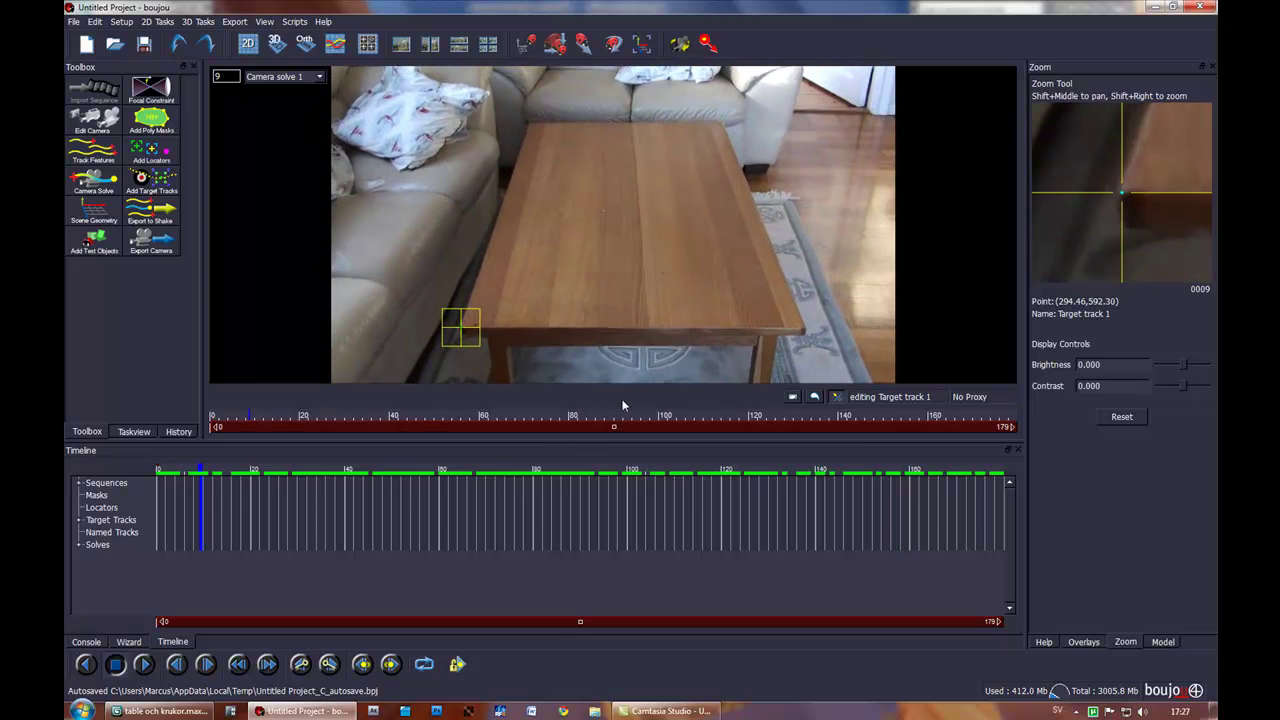
right_click(472, 318)
left_click(511, 328)
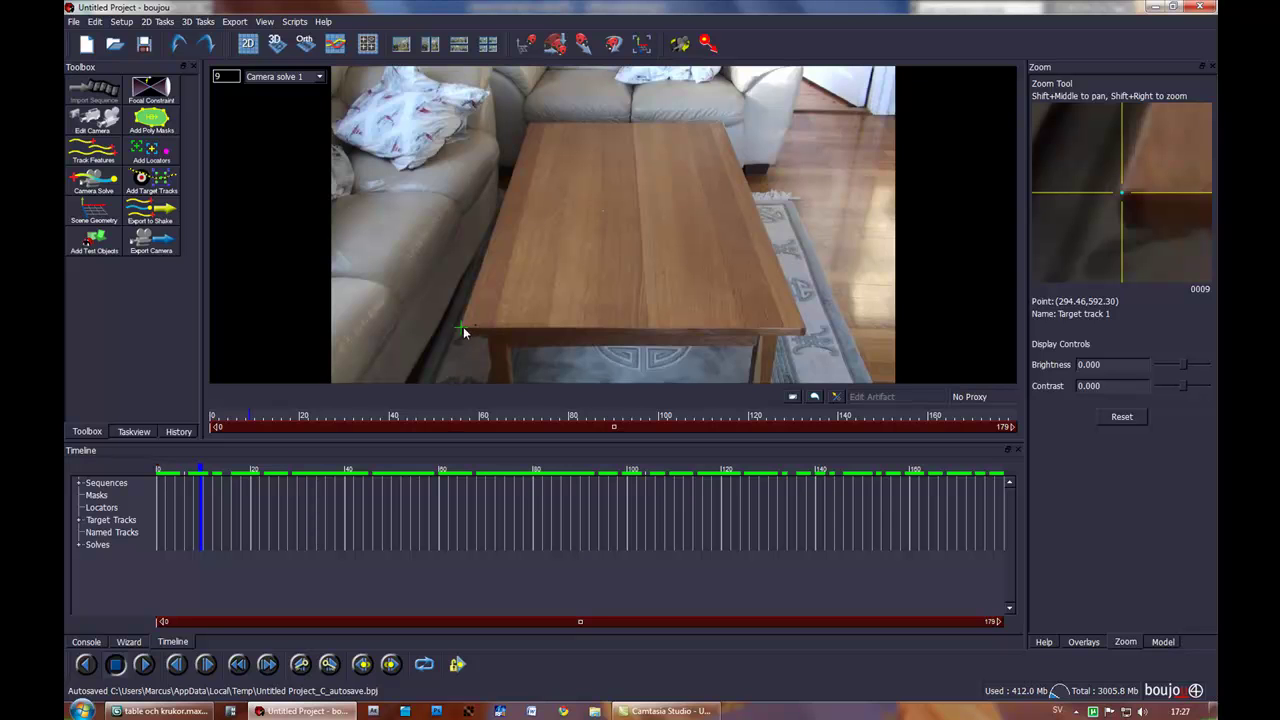
left_click(479, 345)
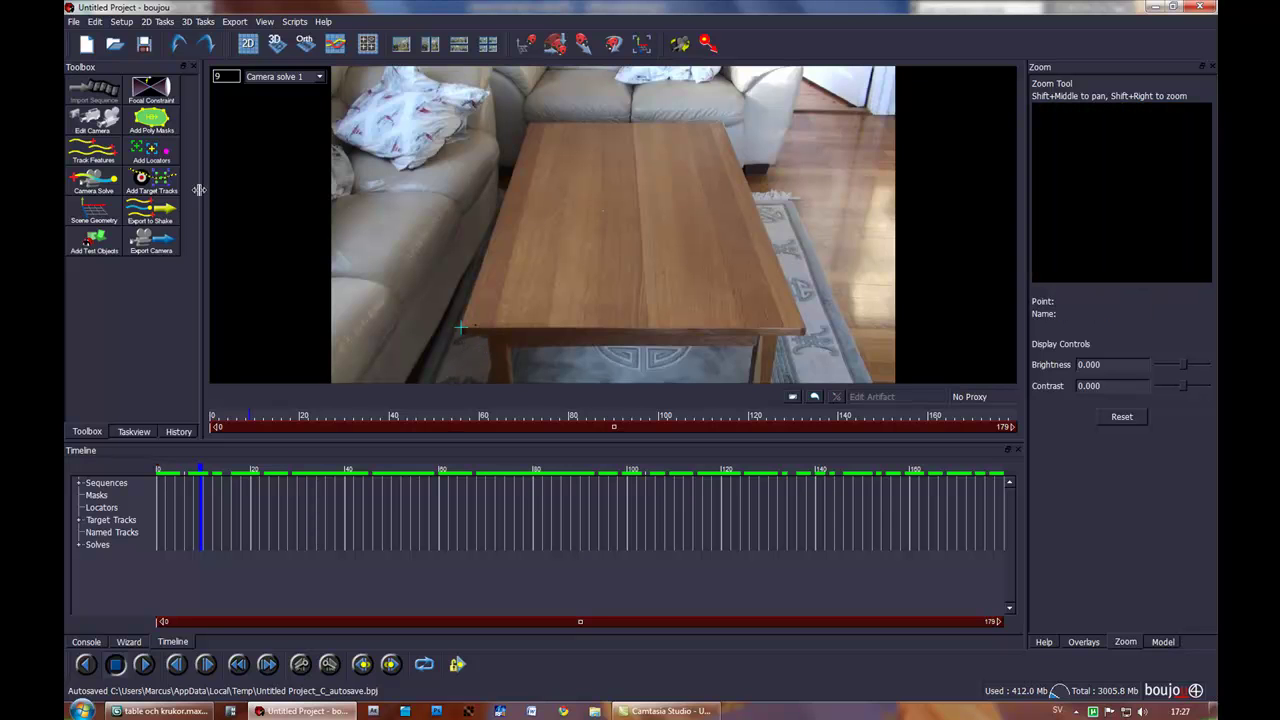
Add a target track on the table's front-right corner at frame 0
left_click(160, 181)
key("Home")
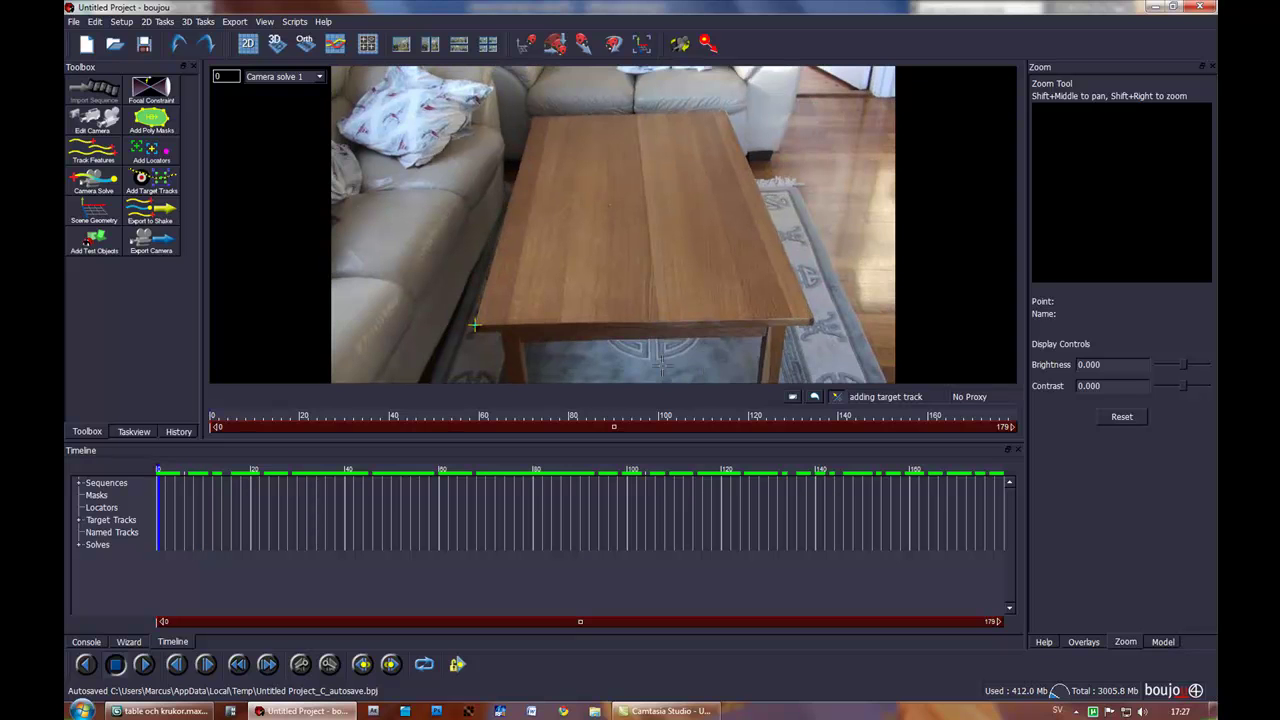
left_click(812, 320)
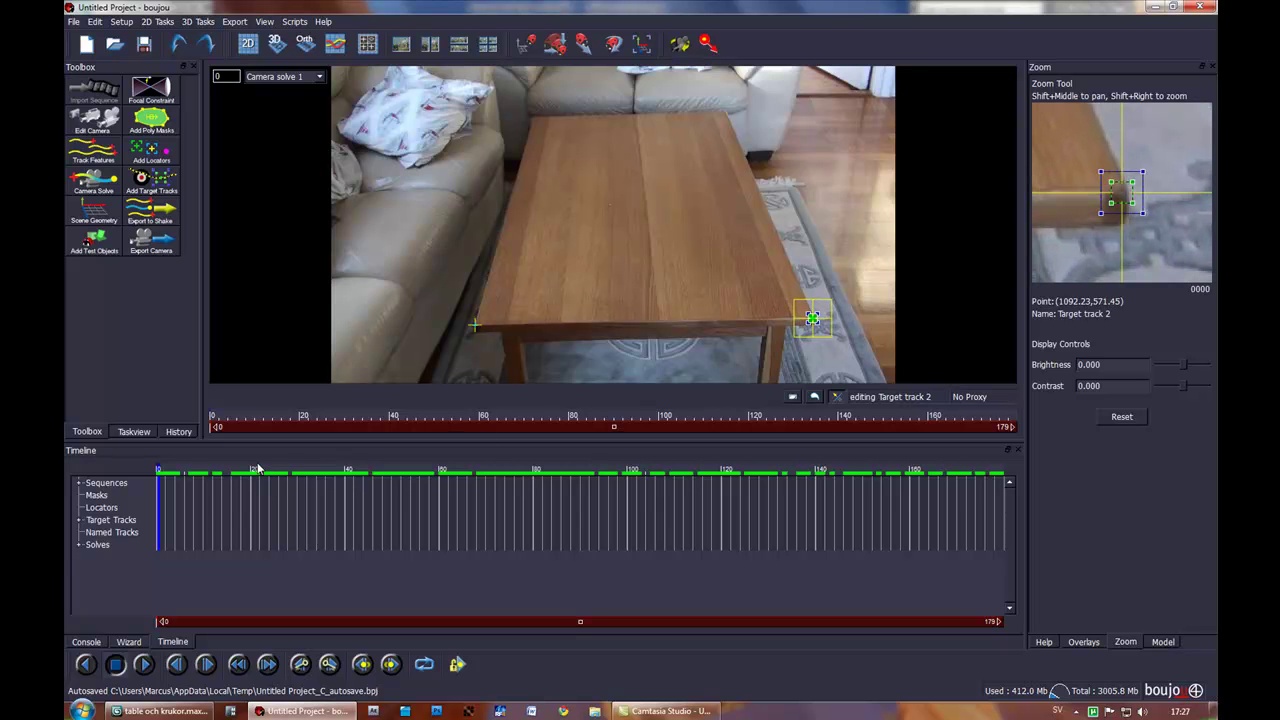
Place the target track on the table's front-right corner at frames 37 and 78
left_click_drag(157, 474, 333, 470)
left_click(794, 281)
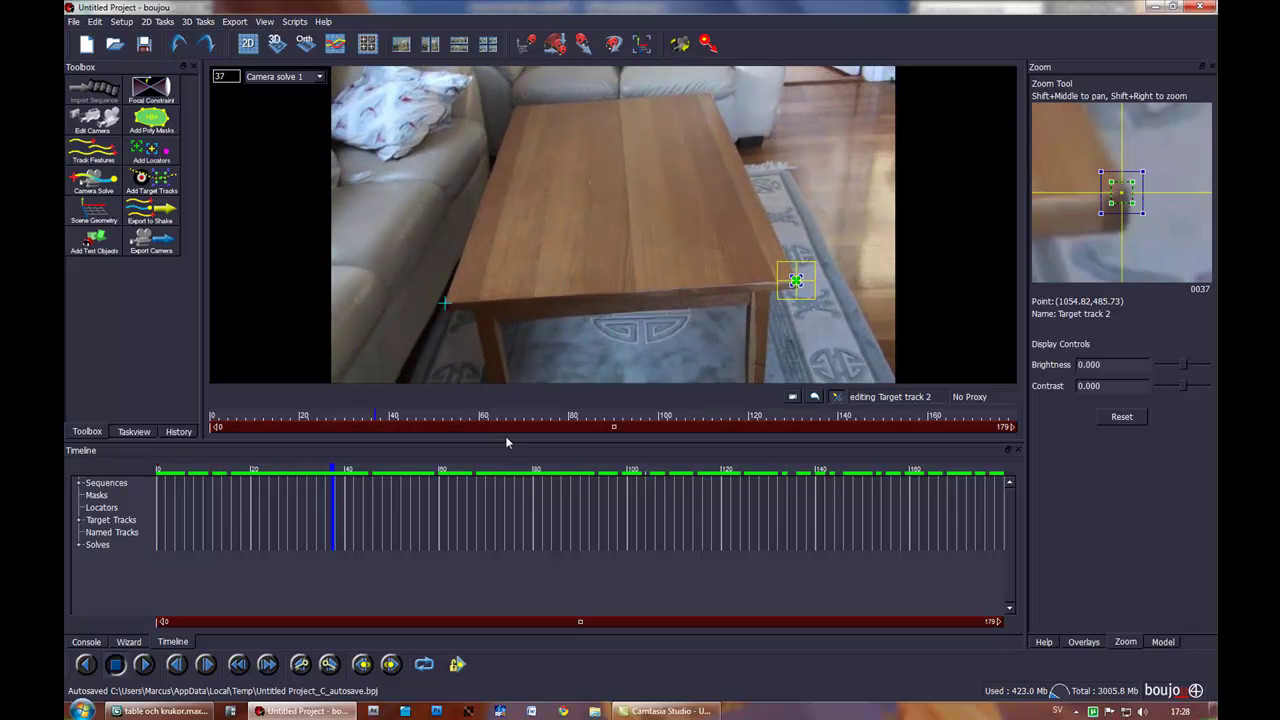
left_click_drag(346, 468, 526, 465)
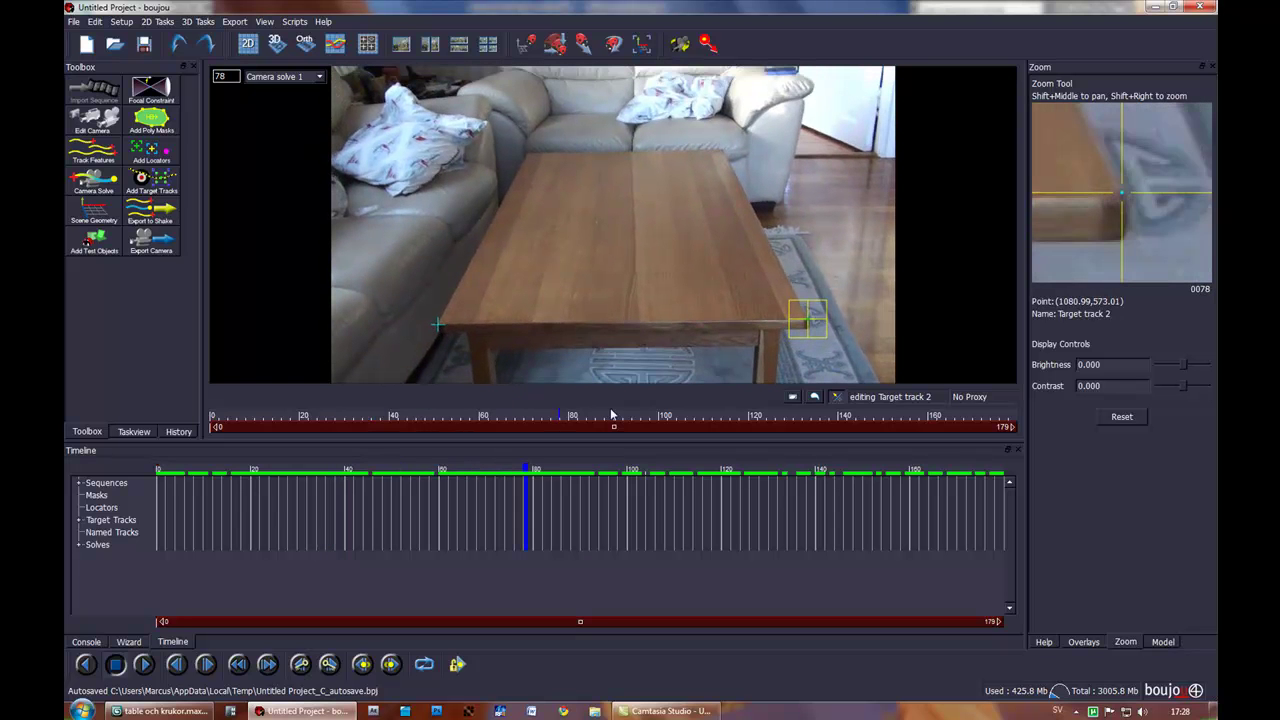
left_click_drag(809, 318, 807, 320)
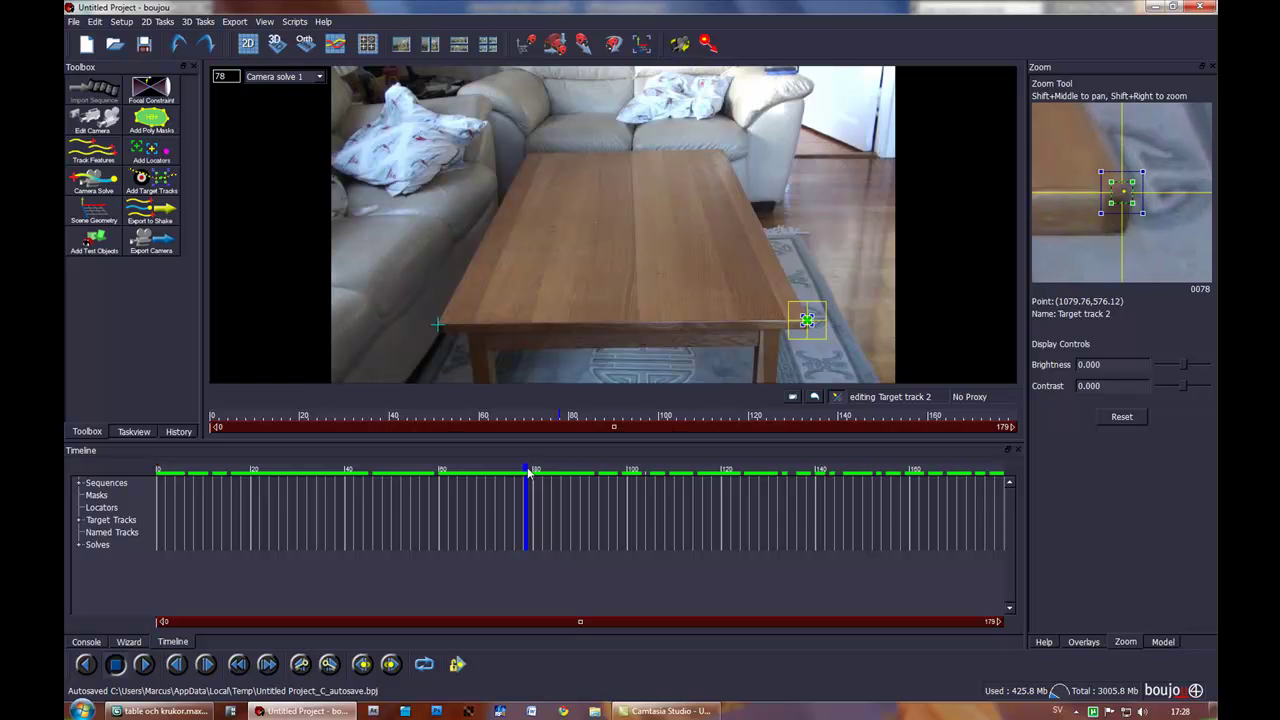
Correct the target track's position on the table's front-right corner at frames 142 and 174
left_click_drag(598, 471, 827, 465)
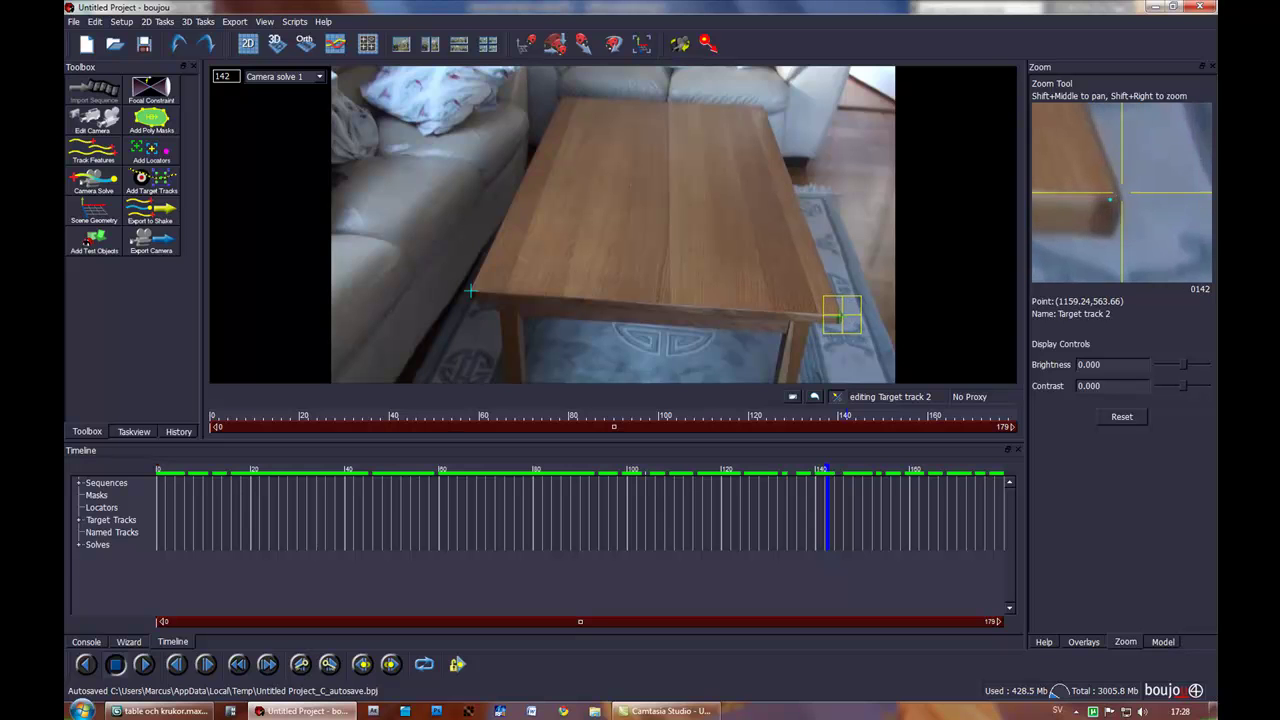
left_click_drag(839, 316, 841, 316)
left_click_drag(828, 471, 978, 469)
left_click_drag(857, 336, 856, 335)
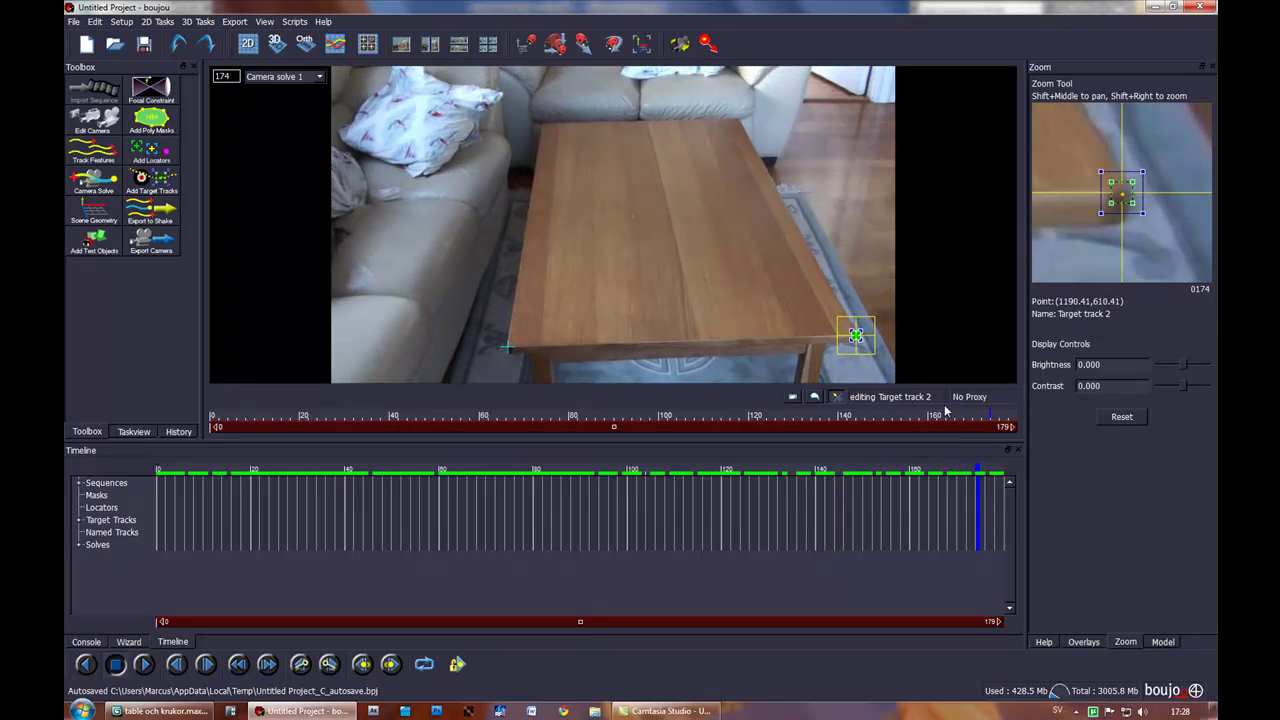
Check the front-right corner's target track back to frame 0 and finish editing it
mouse_move(979, 467)
left_mouse_down()
mouse_move(1018, 470)
mouse_move(142, 463)
left_mouse_up()
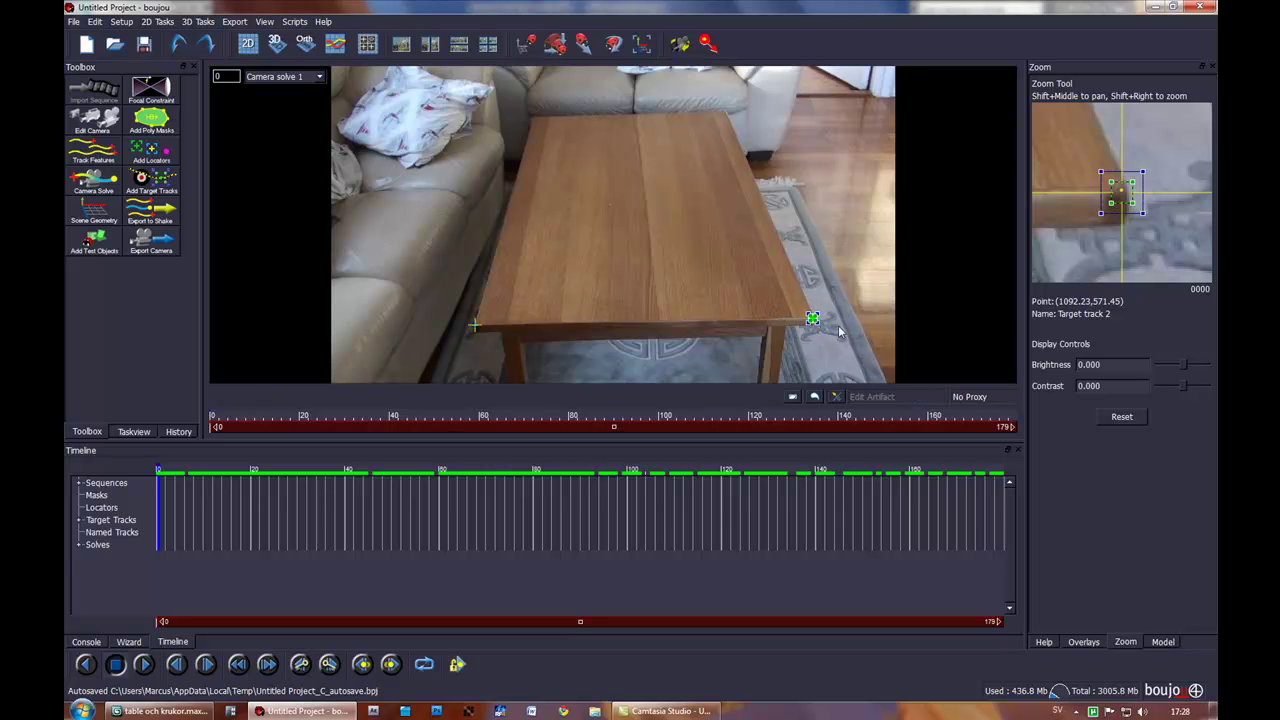
left_click(941, 312)
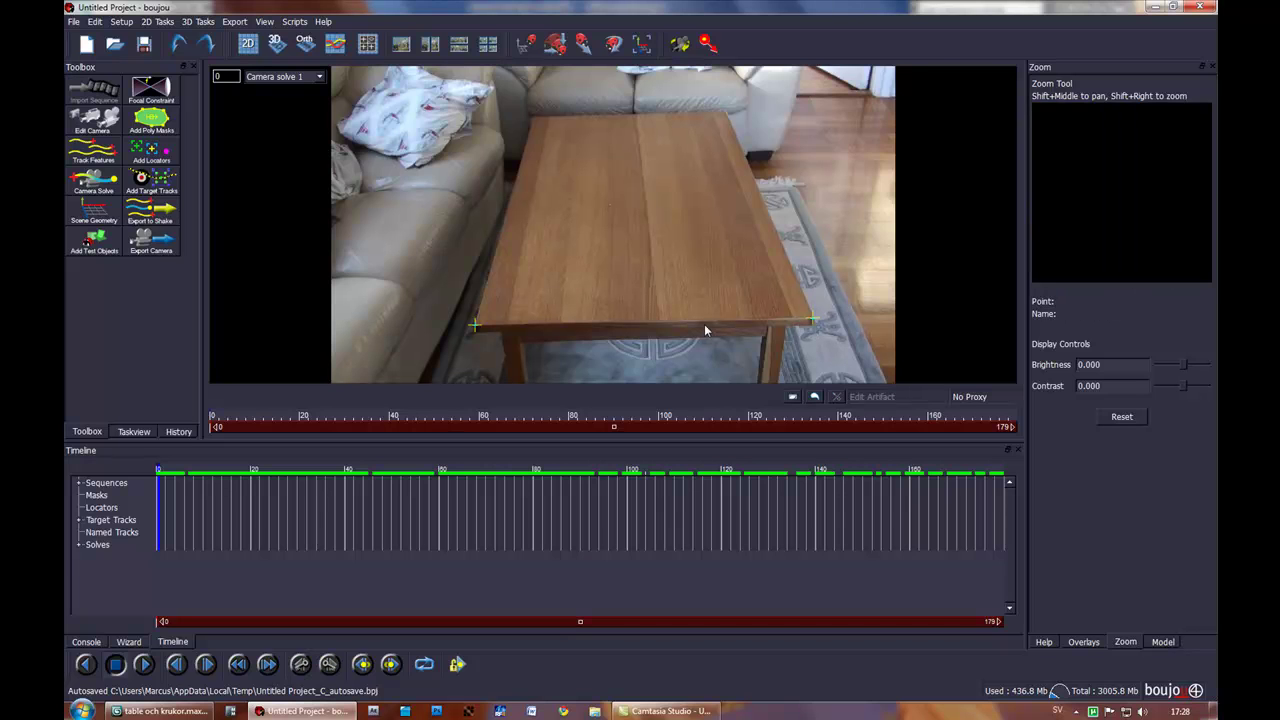
left_click(811, 318)
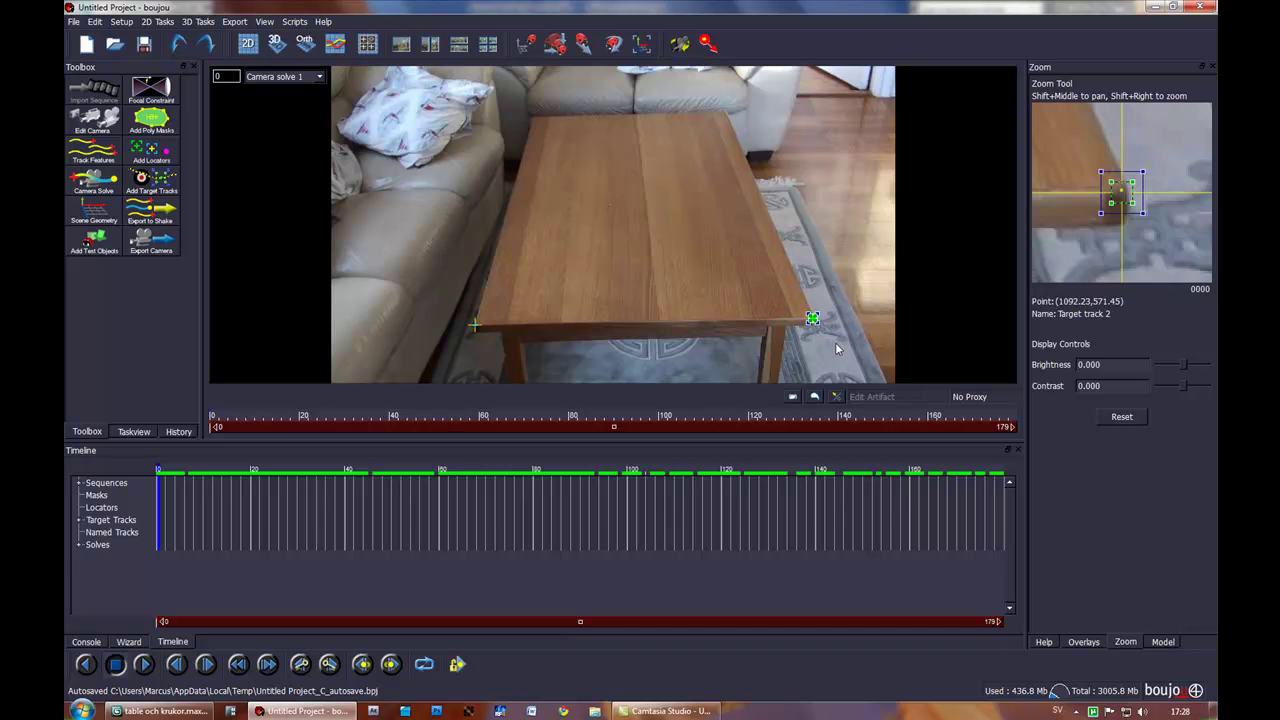
left_click(958, 338)
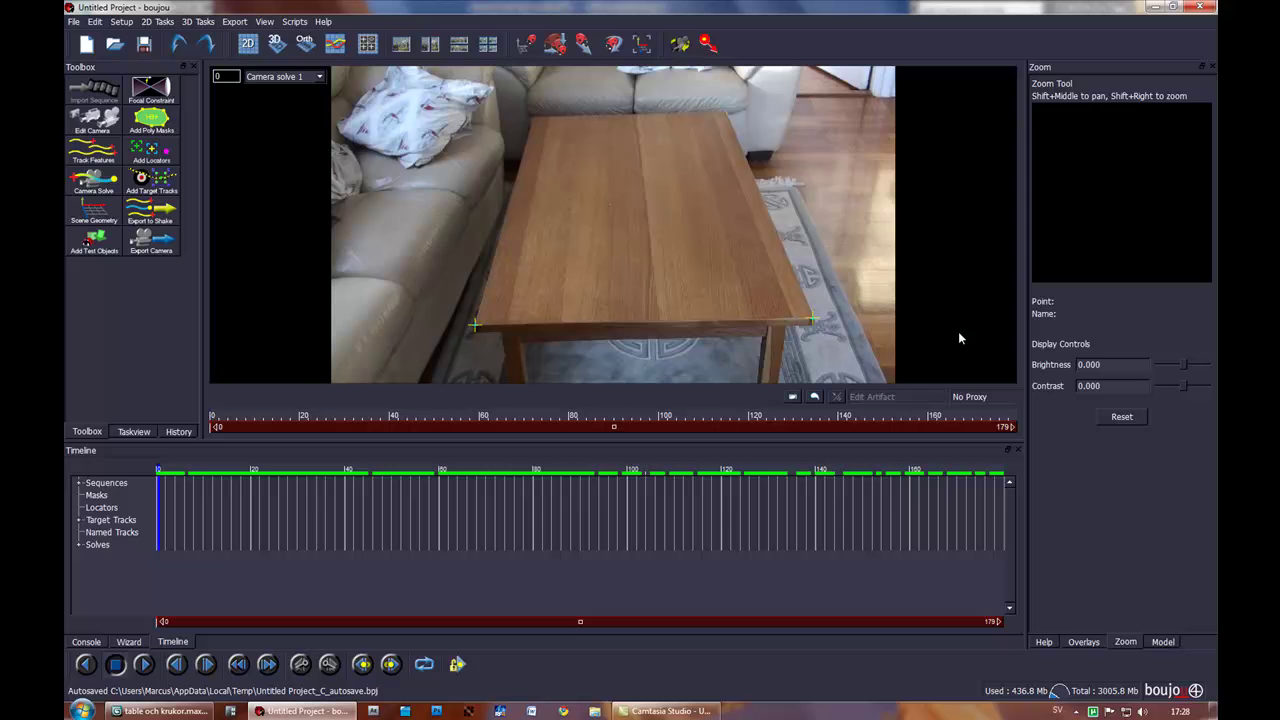
Add a target track on the table's back-right corner at frame 0 and inspect its placement up close
left_click(157, 181)
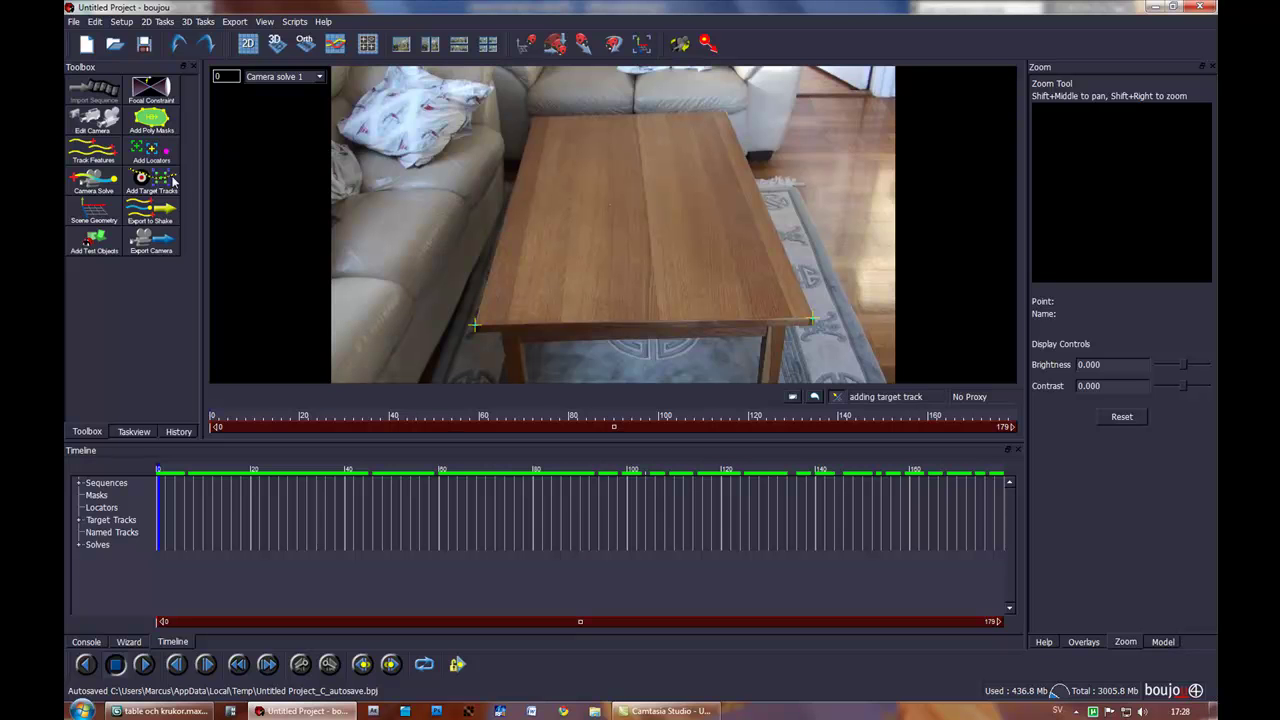
left_click(724, 113)
left_click_drag(724, 113, 725, 110)
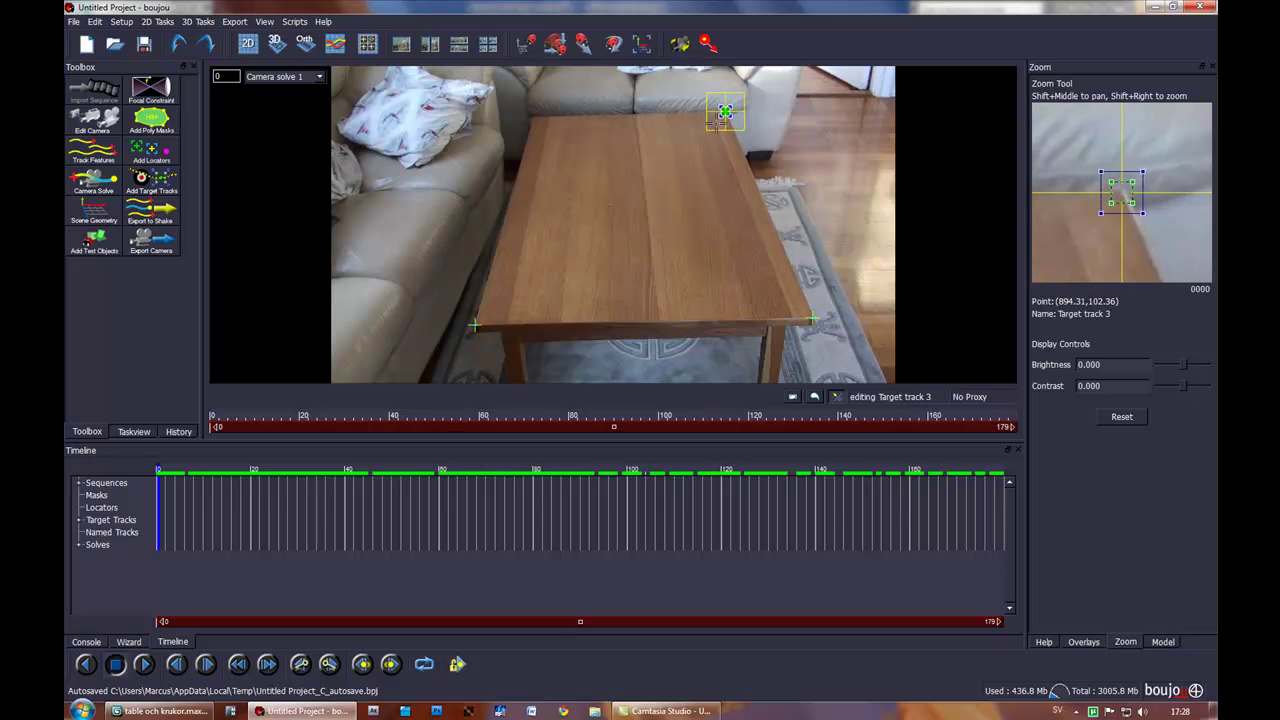
right_click_drag(733, 194, 737, 106, "shift")
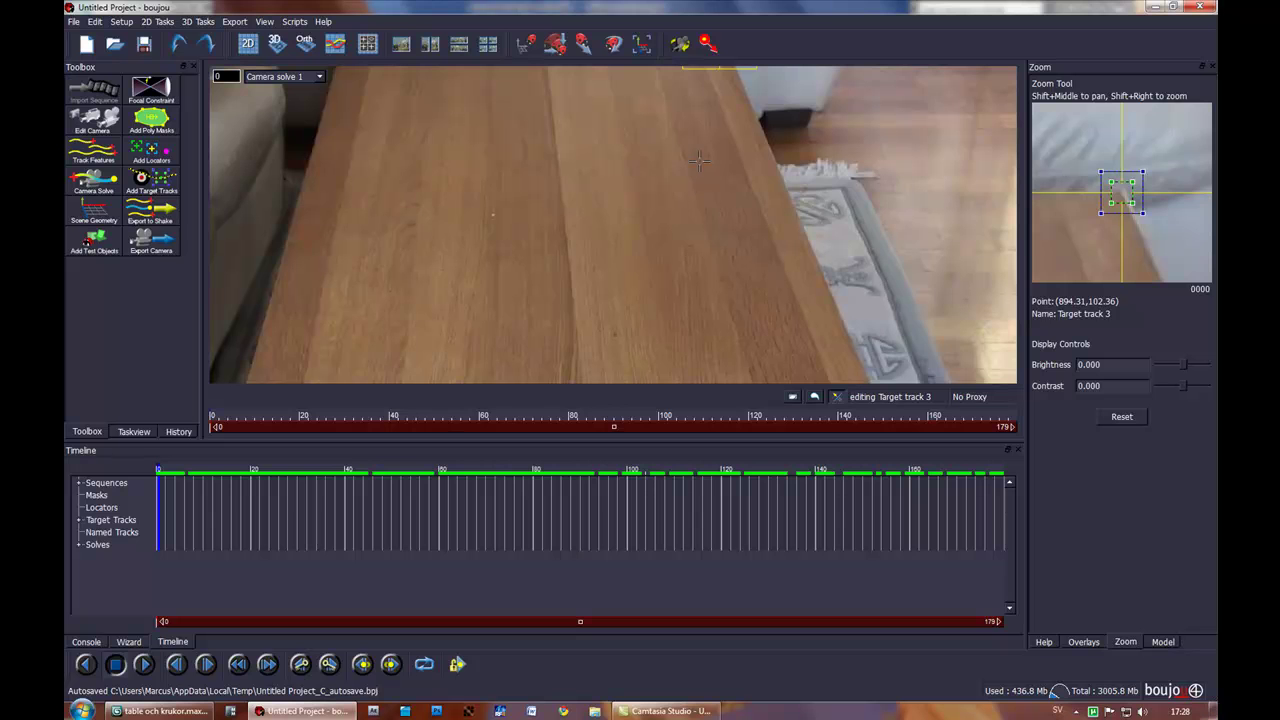
middle_click_drag(707, 149, 679, 266, "shift")
scroll(693, 210, "down", 4)
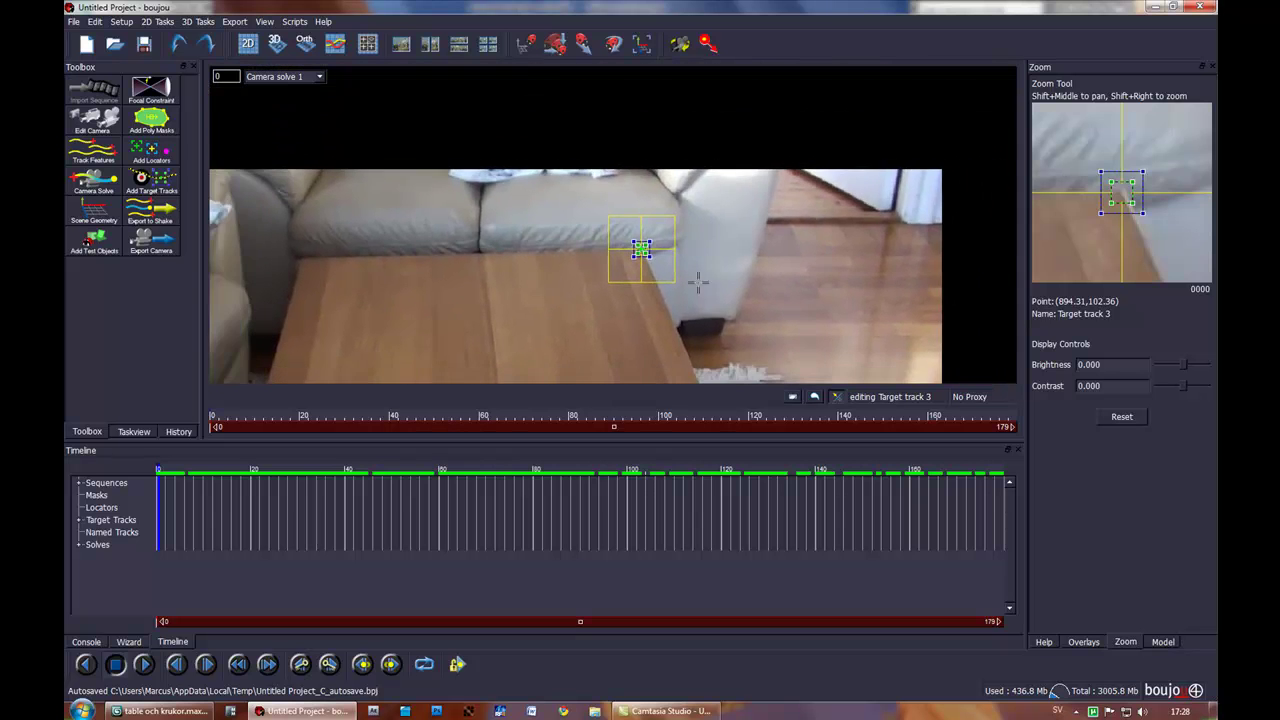
right_click_drag(672, 264, 671, 166, "shift")
middle_click_drag(621, 213, 691, 254, "shift")
right_click_drag(756, 217, 775, 270, "shift")
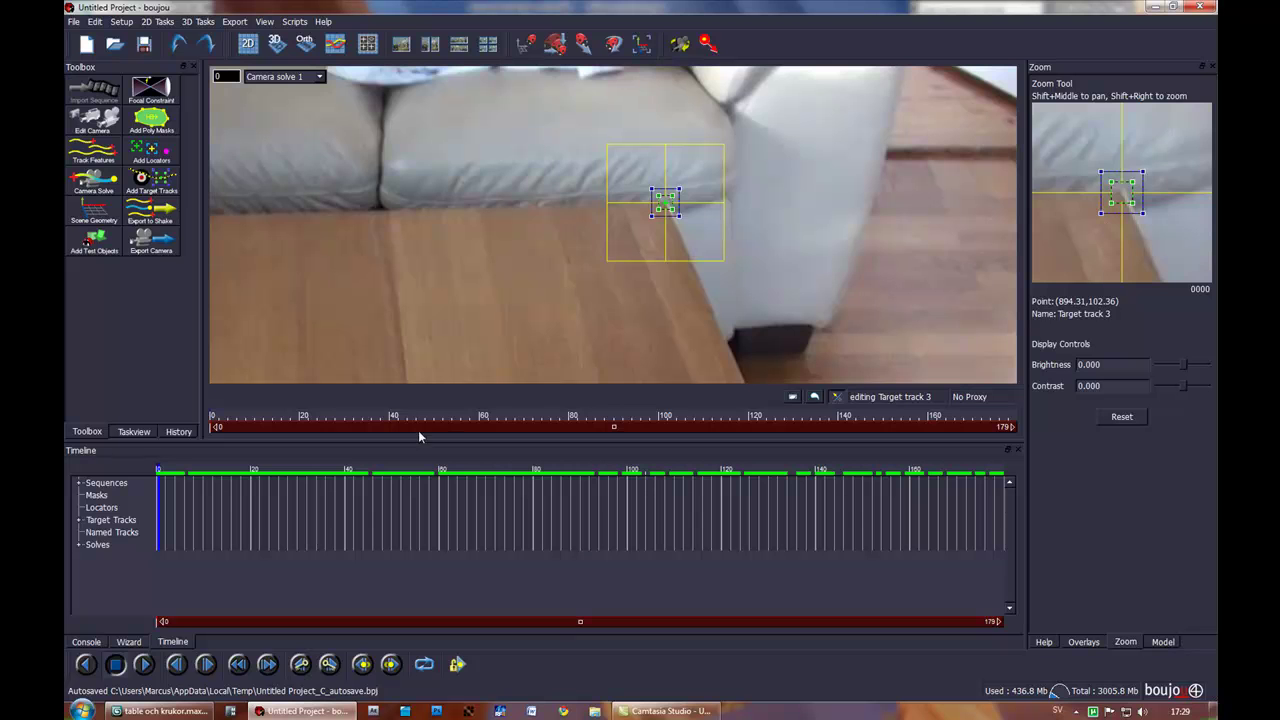
Place the target track on the table's back-right corner at frames 52 and 94
left_click_drag(158, 467, 402, 472)
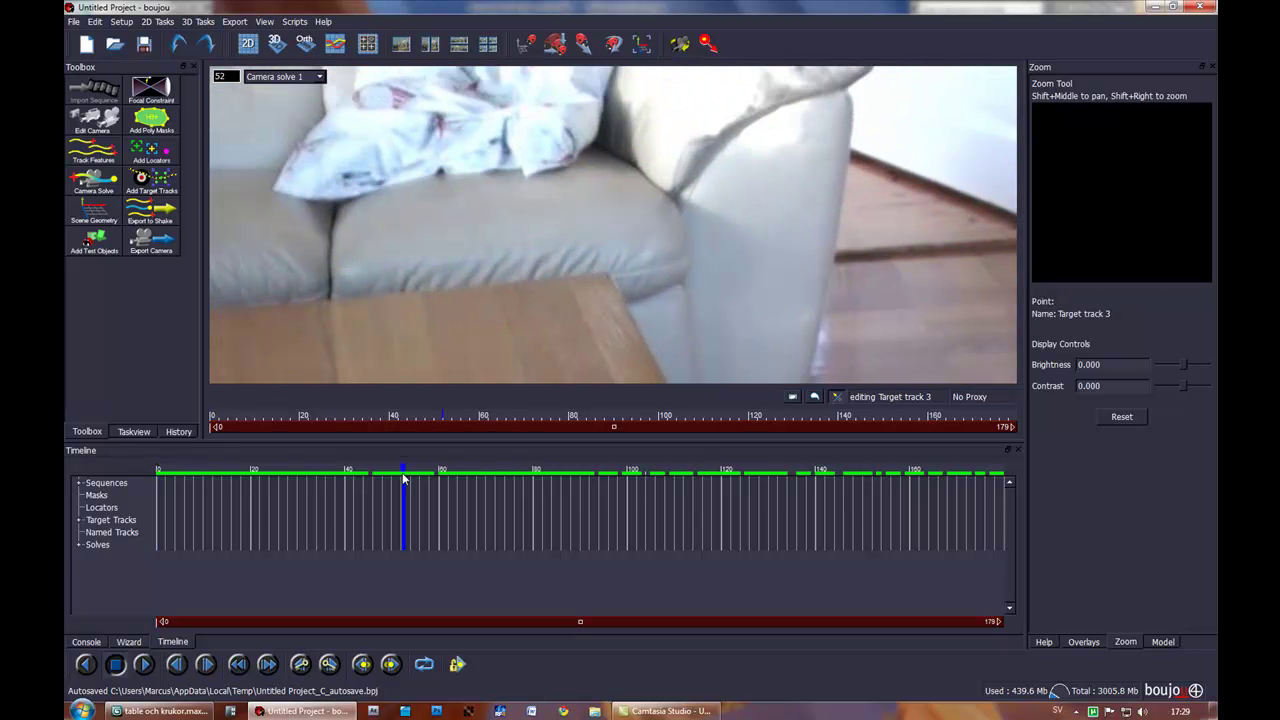
left_click(606, 270)
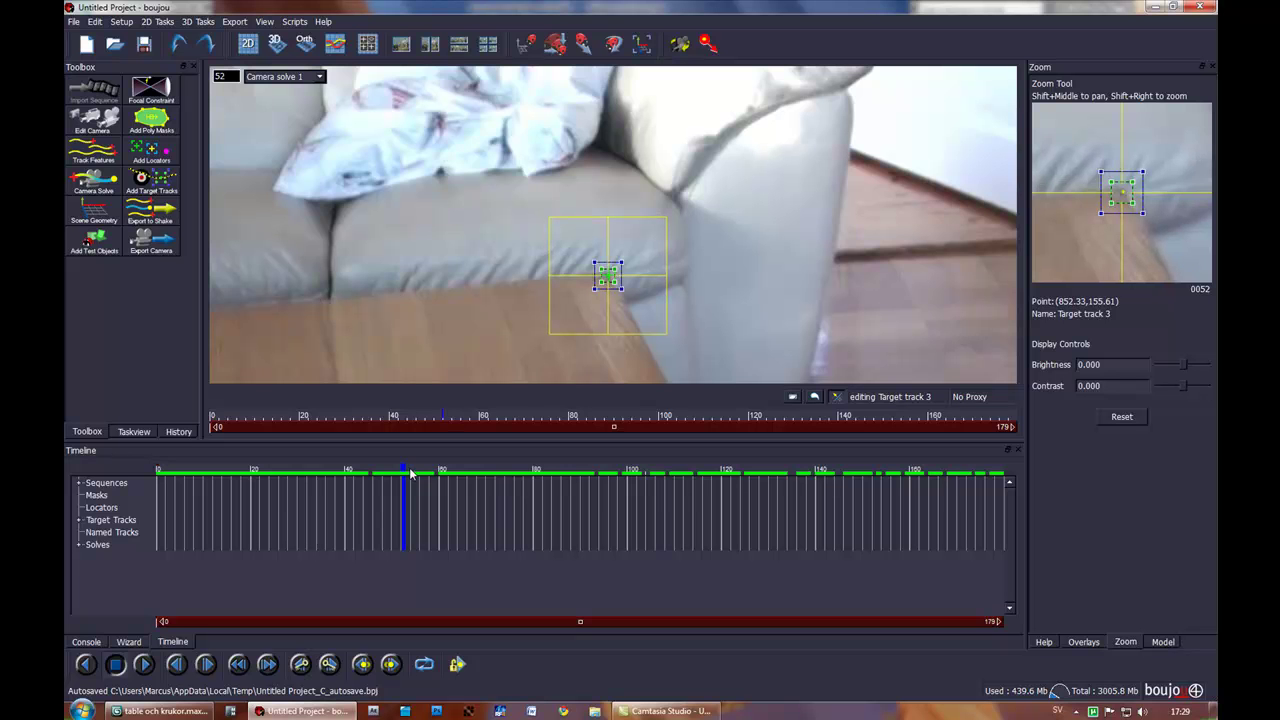
left_click_drag(447, 471, 600, 470)
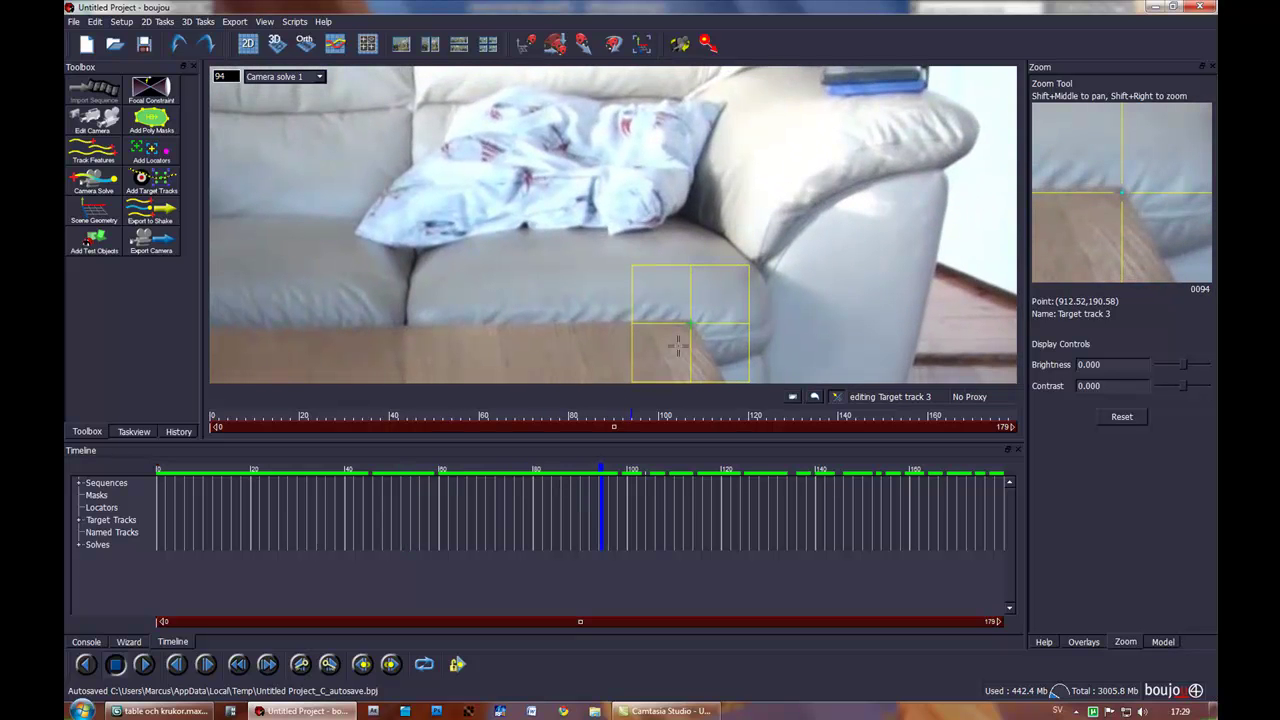
left_click_drag(689, 325, 689, 322)
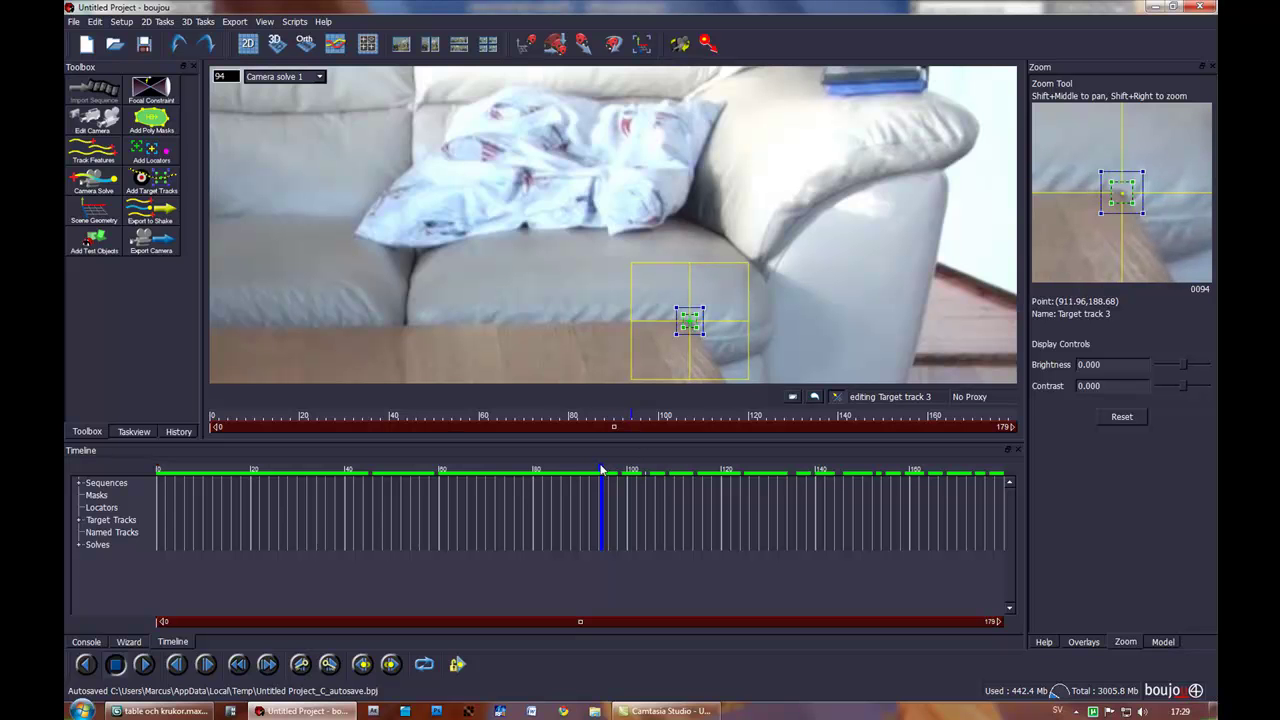
Correct the target track's position on the table's back-right corner at frames 131, 165 and 179
left_click_drag(601, 469, 776, 468)
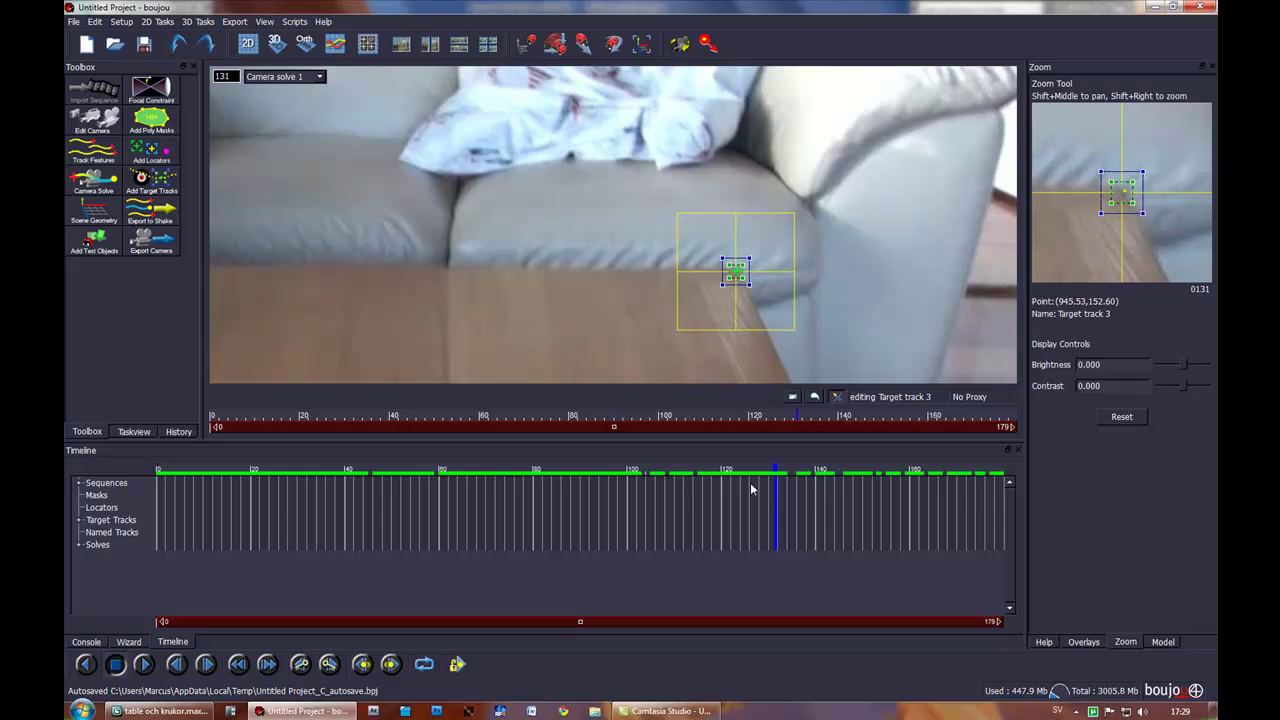
left_click_drag(774, 470, 934, 472)
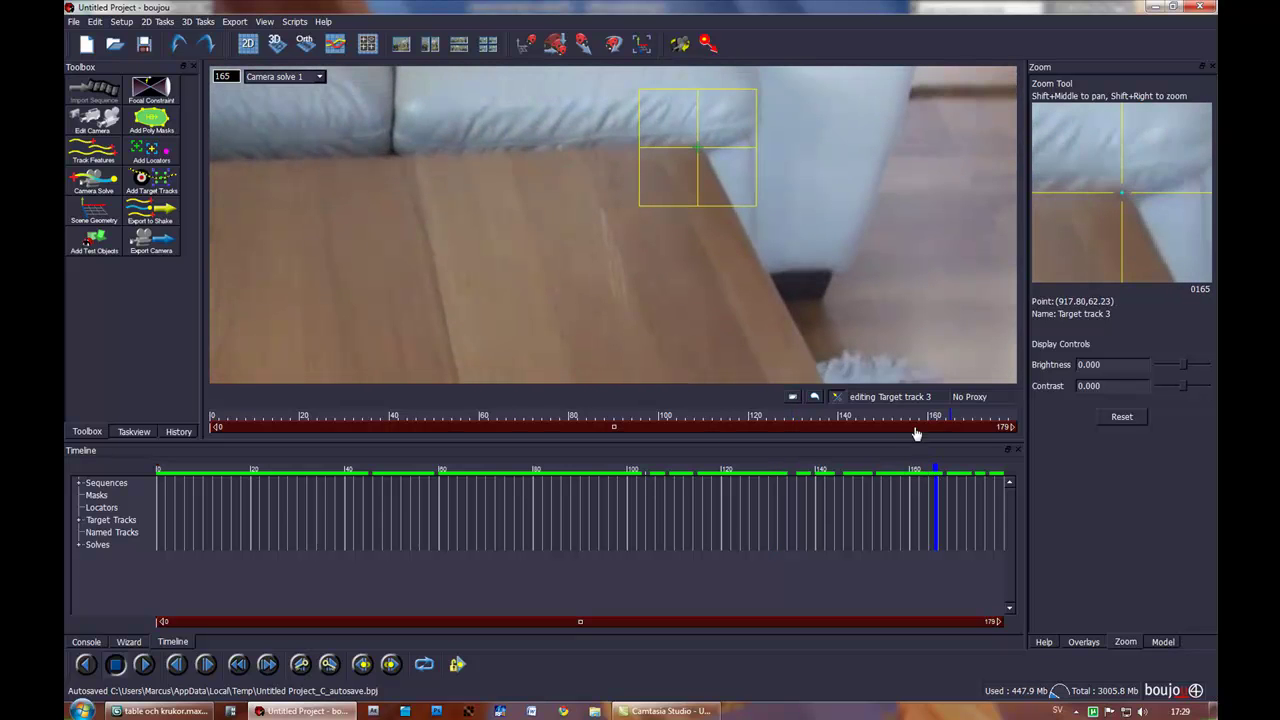
left_click_drag(698, 147, 697, 146)
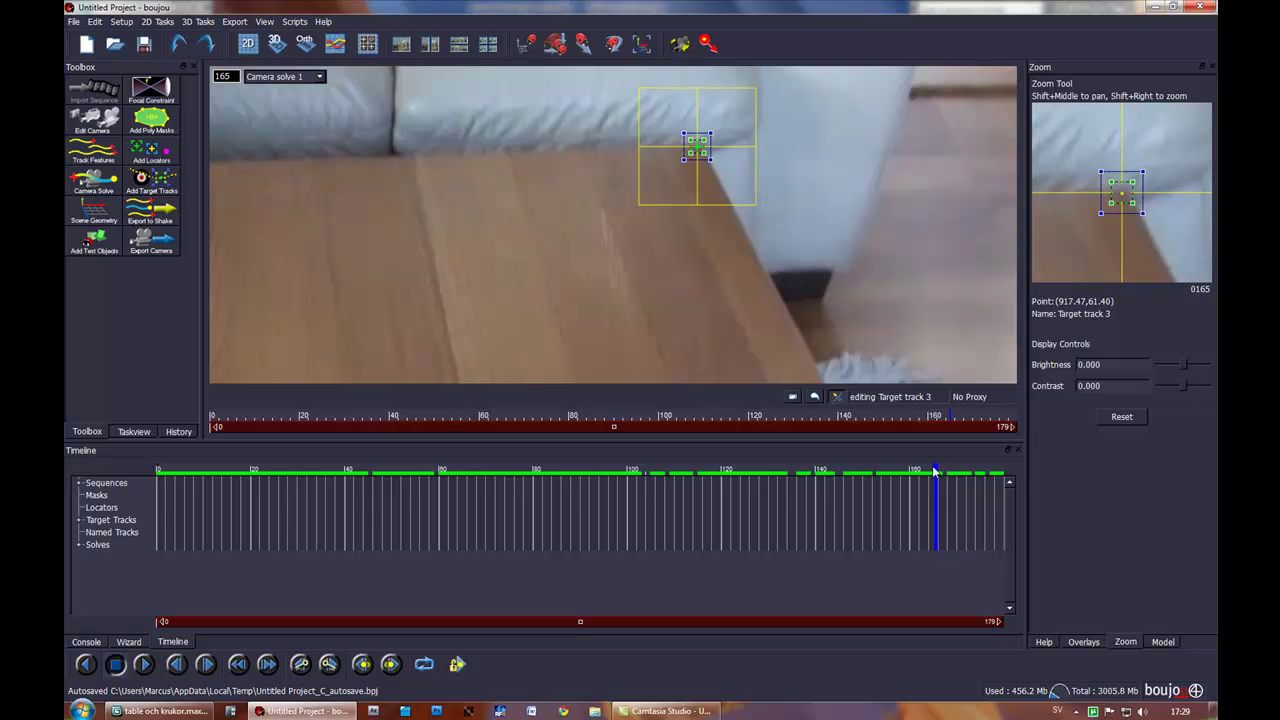
left_click_drag(935, 471, 1029, 478)
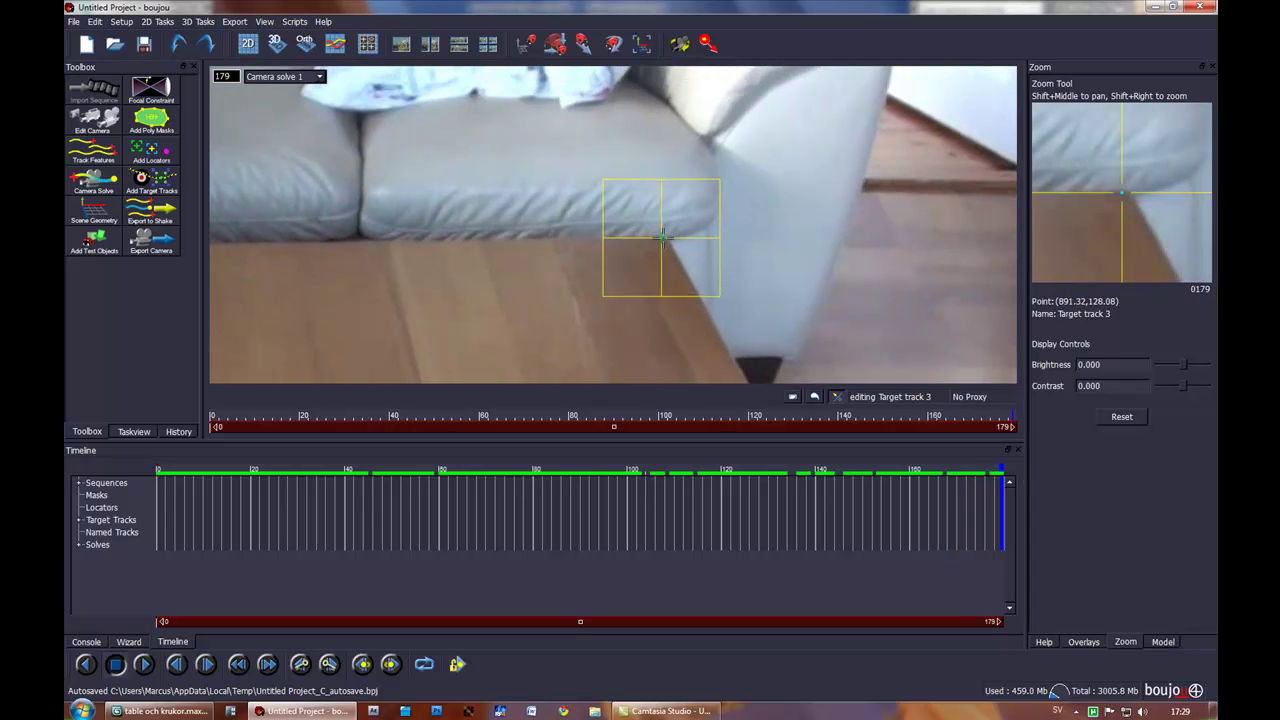
left_click_drag(661, 237, 664, 237)
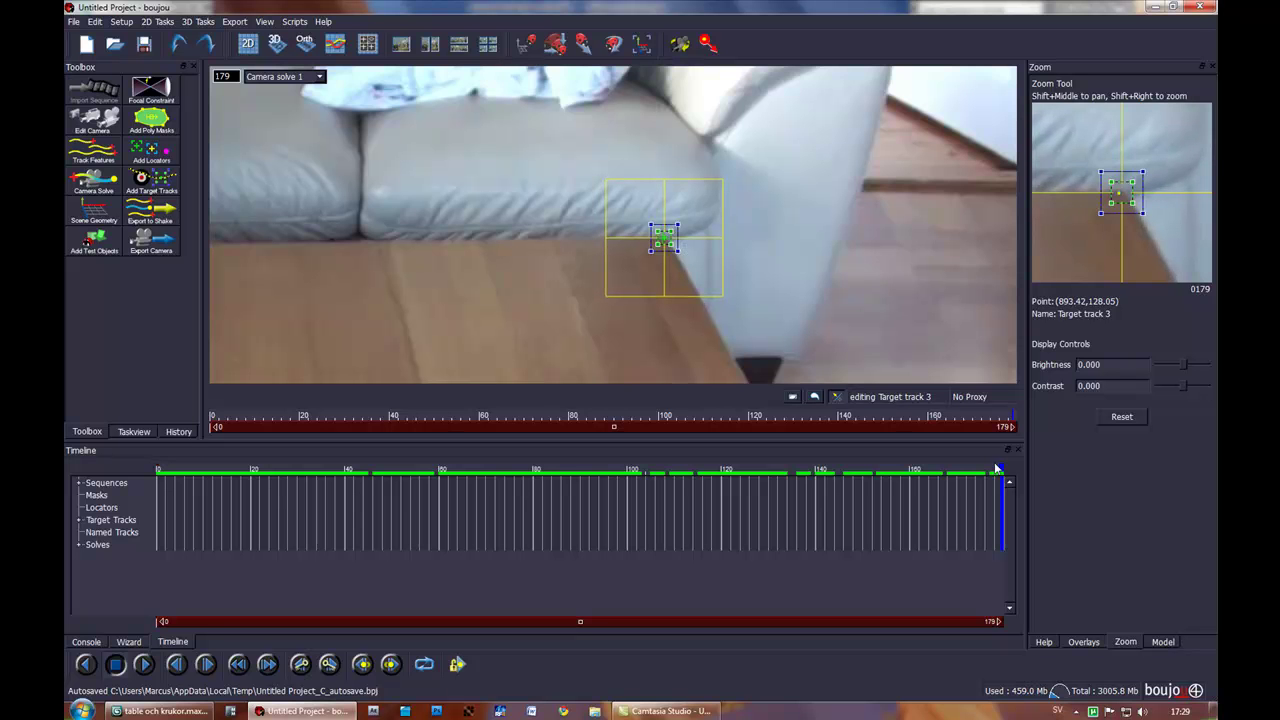
Check the back-right corner's target track back to frame 0 and finish editing it
left_click_drag(1003, 472, 144, 445)
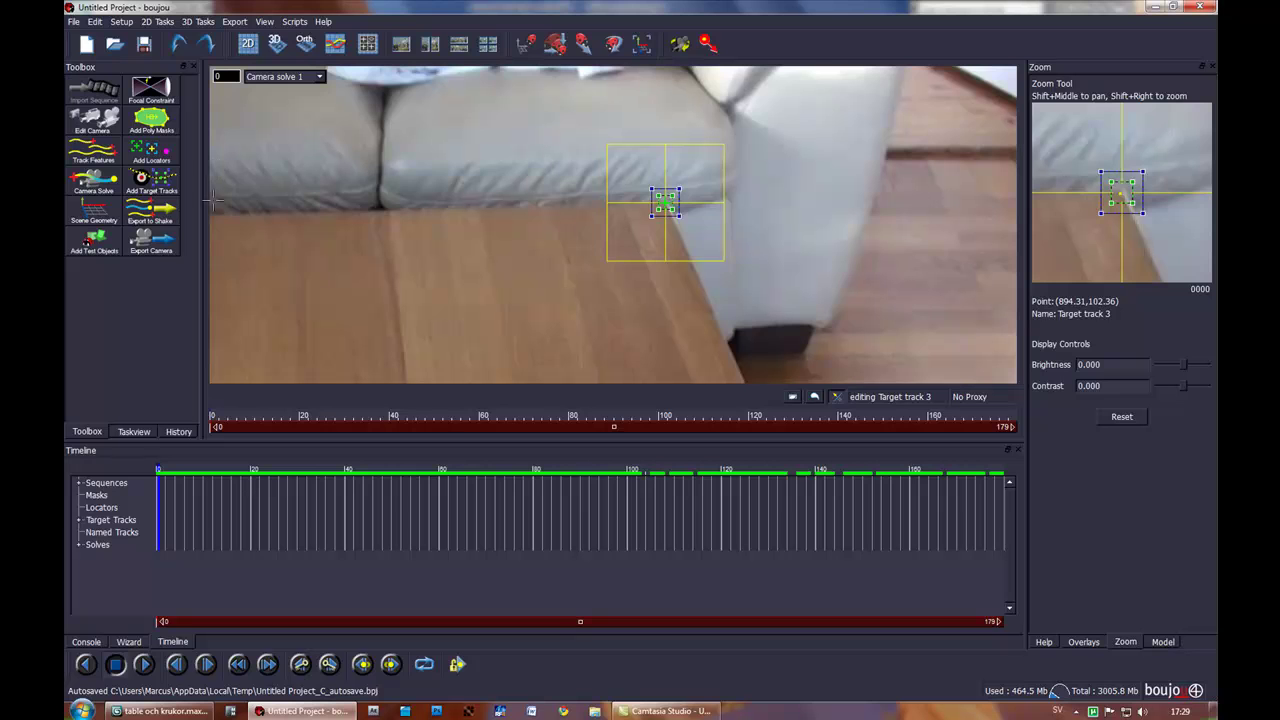
left_click(678, 216)
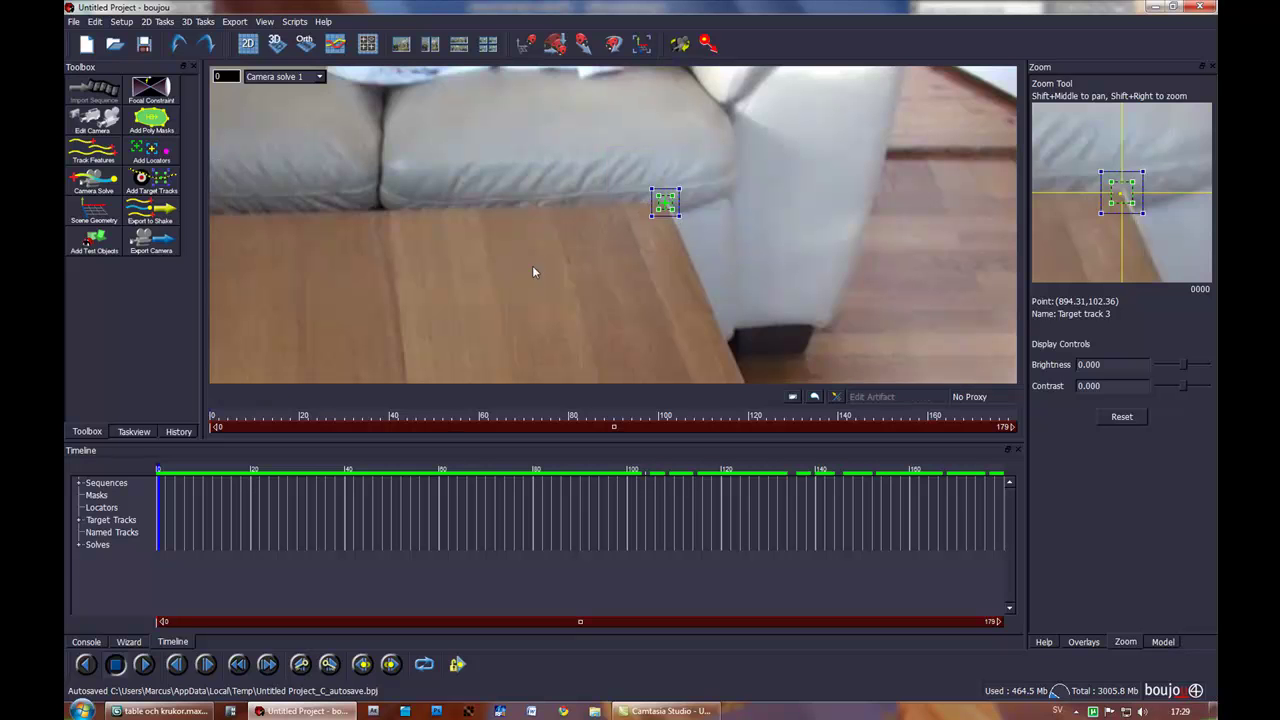
left_click(749, 251)
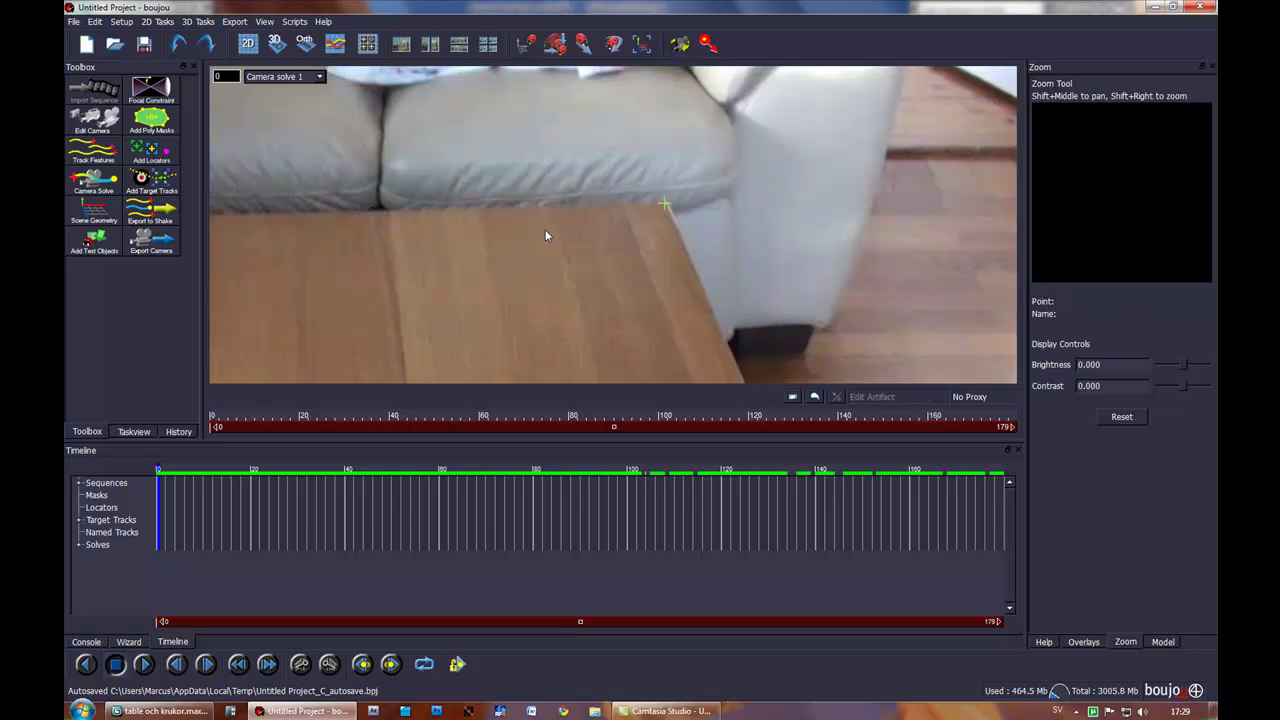